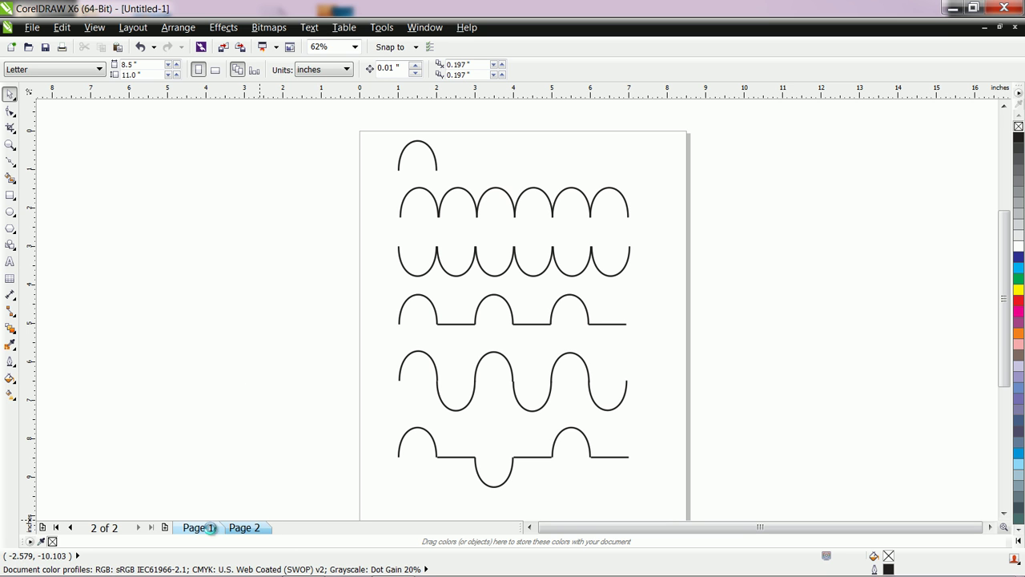
Compare the blank first page with the stitch-like curve patterns on page 2, ending on page 1
left_click(212, 530)
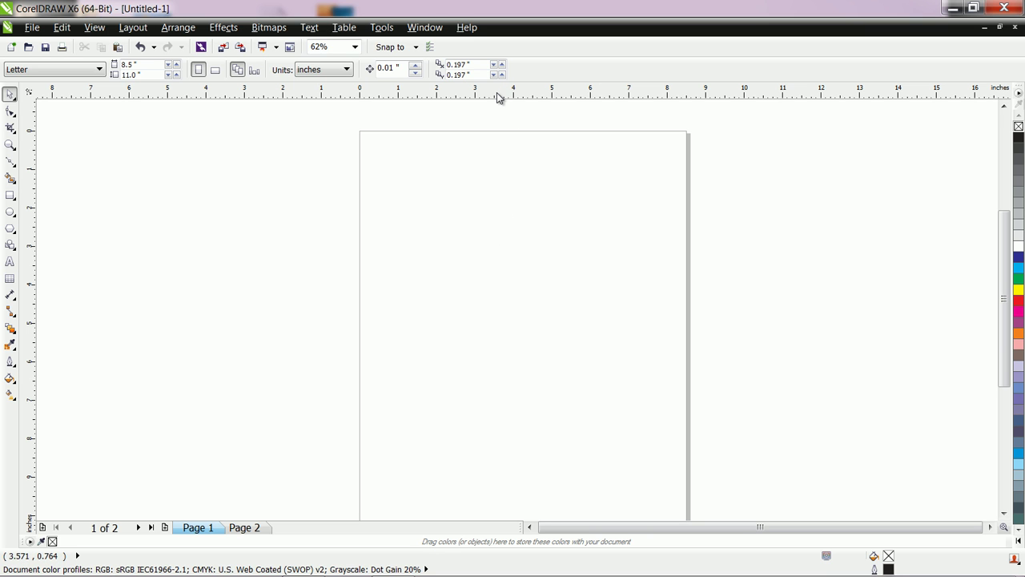
left_click(244, 528)
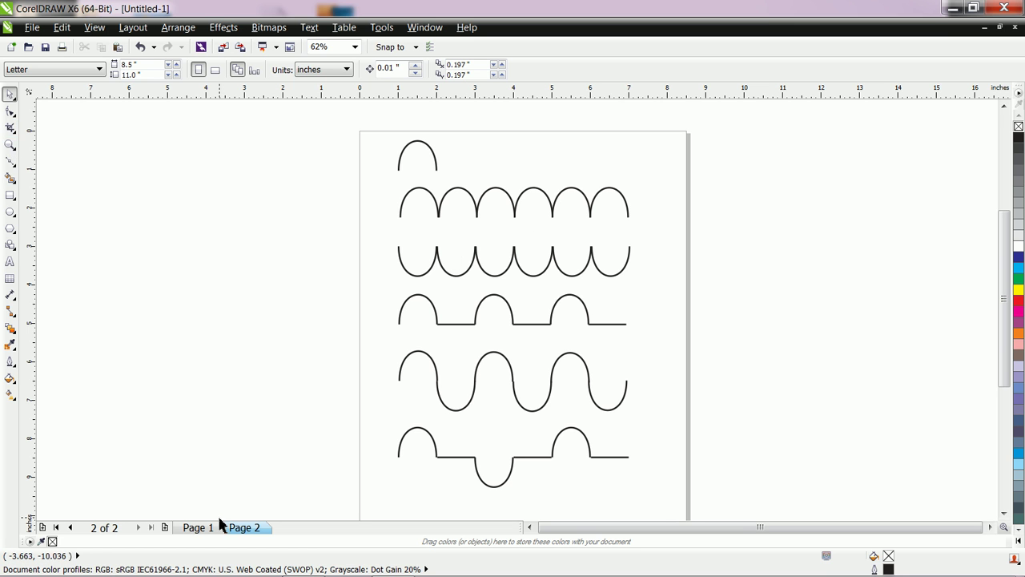
left_click(197, 529)
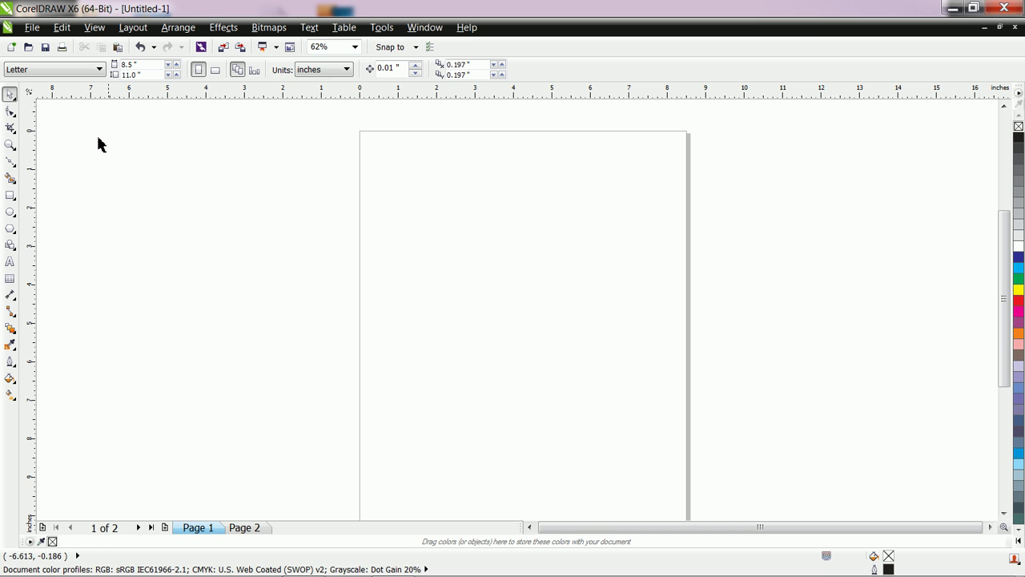
Place the ruler origin at the upper-left corner of the page on page 1, checking the patterns on page 2
left_click_drag(27, 94, 360, 134)
left_click(250, 531)
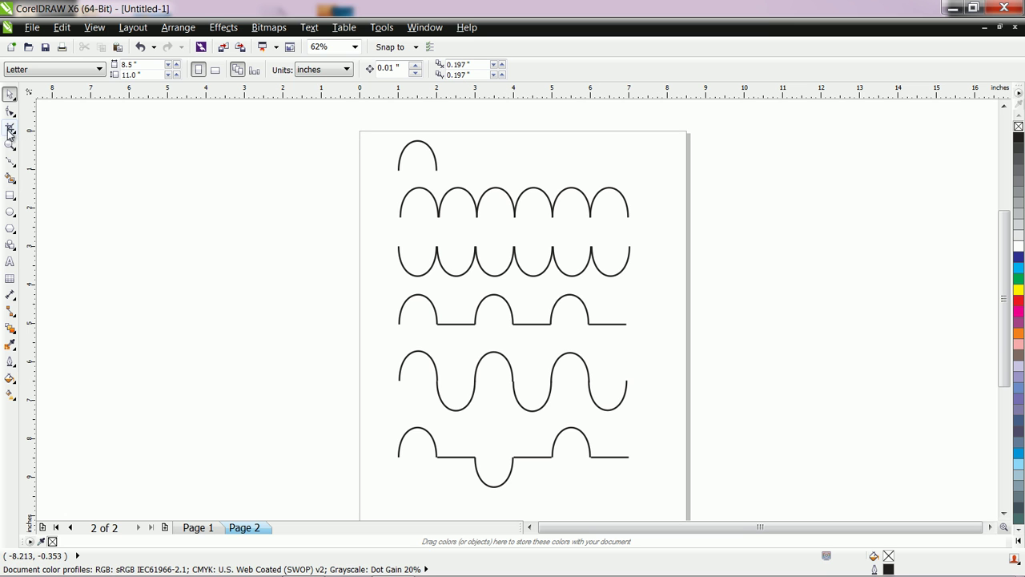
left_click(196, 528)
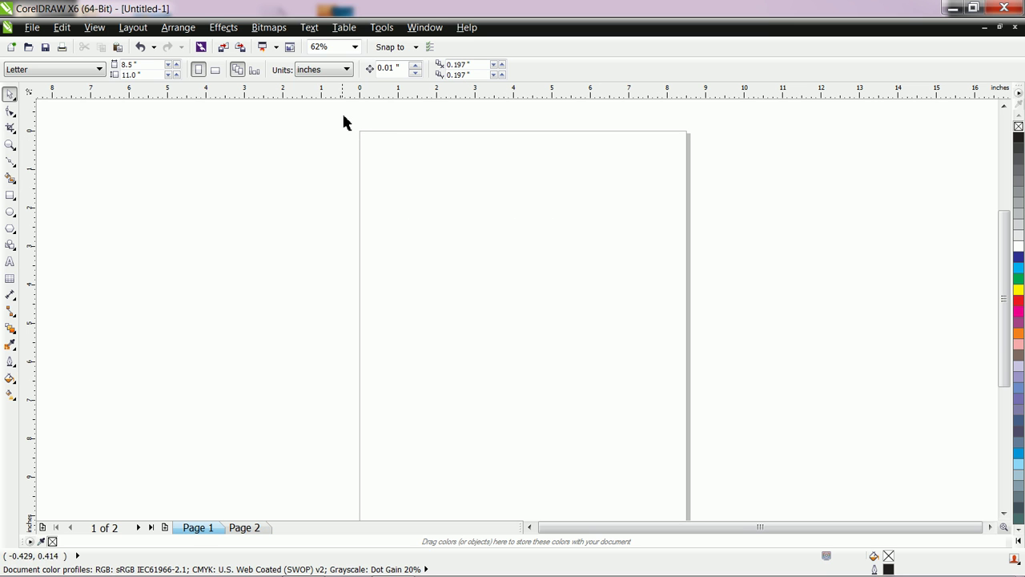
left_click_drag(192, 150, 361, 134)
Add eight horizontal guidelines at 1-inch intervals, from 1 to 8 inches below the page's top edge
left_click_drag(461, 98, 462, 213)
left_click_drag(458, 90, 490, 322)
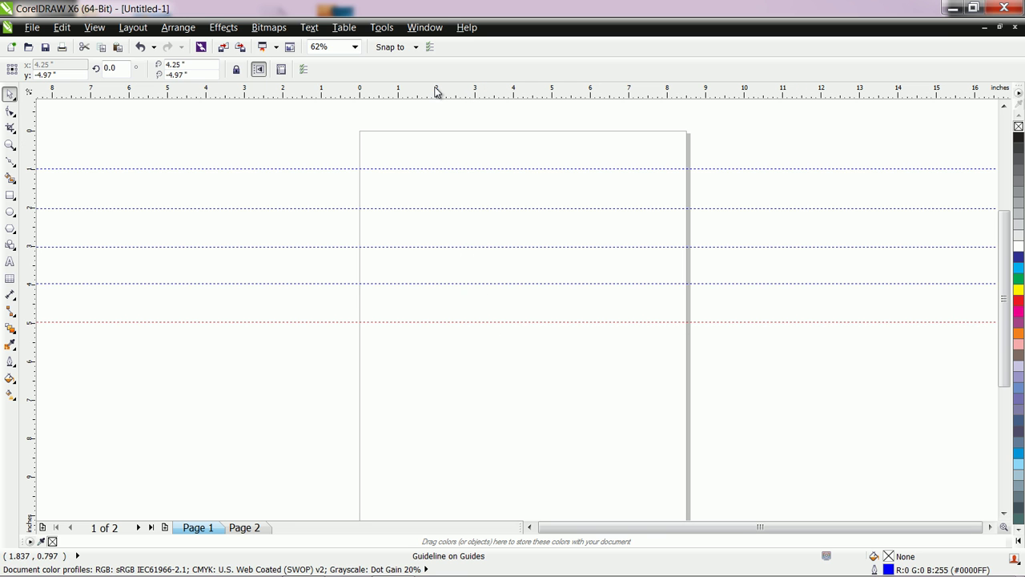
left_click_drag(462, 365, 462, 361)
left_click_drag(421, 96, 445, 402)
left_click_drag(485, 462, 485, 434)
Add seven vertical guidelines at 1-inch intervals, from 1 to 7 inches from the page's left edge
left_click_drag(28, 271, 399, 297)
left_click_drag(28, 273, 439, 323)
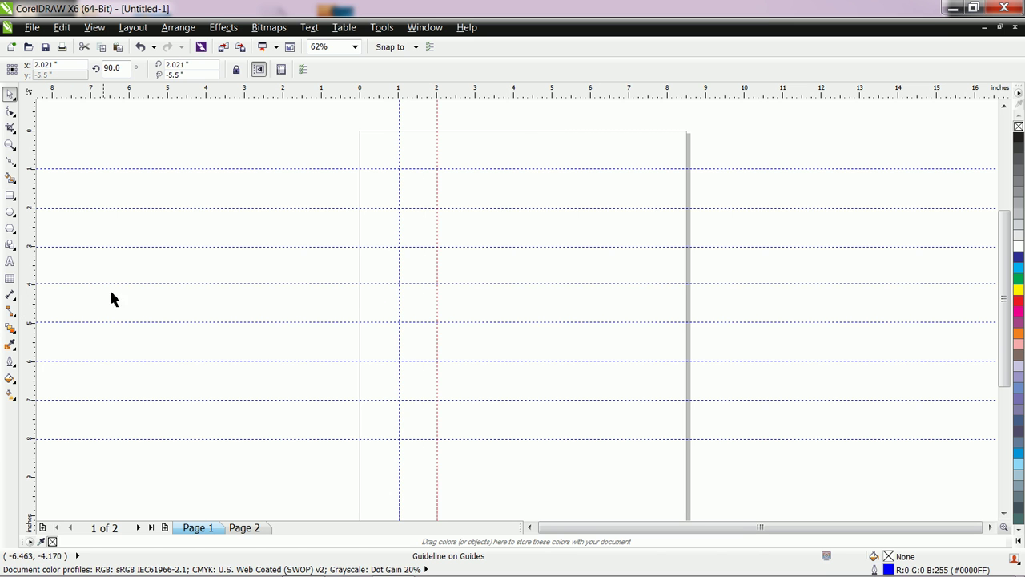
left_click_drag(458, 333, 476, 339)
left_click_drag(30, 286, 515, 349)
left_click_drag(28, 307, 554, 361)
left_click_drag(32, 310, 593, 403)
left_click_drag(33, 359, 628, 435)
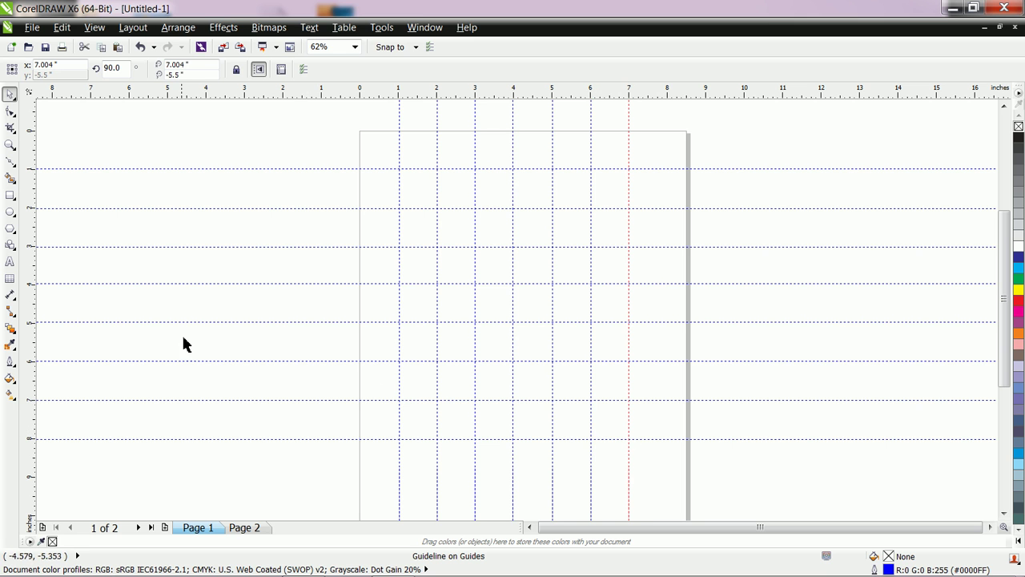
Check the snapping settings for guidelines, objects and page before drawing on the guideline grid
left_click(11, 144)
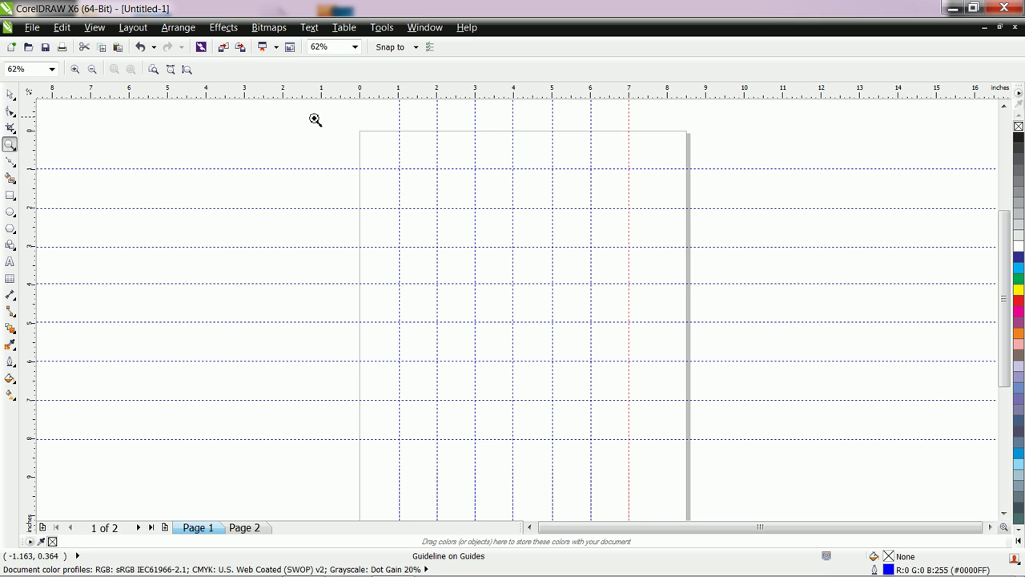
left_click_drag(350, 133, 755, 451)
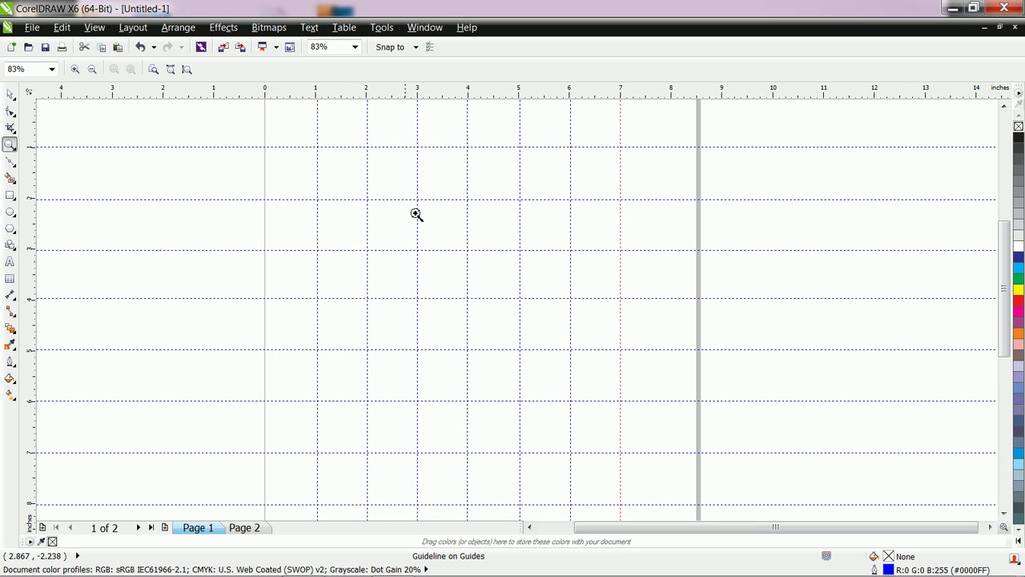
left_click_drag(253, 113, 766, 514)
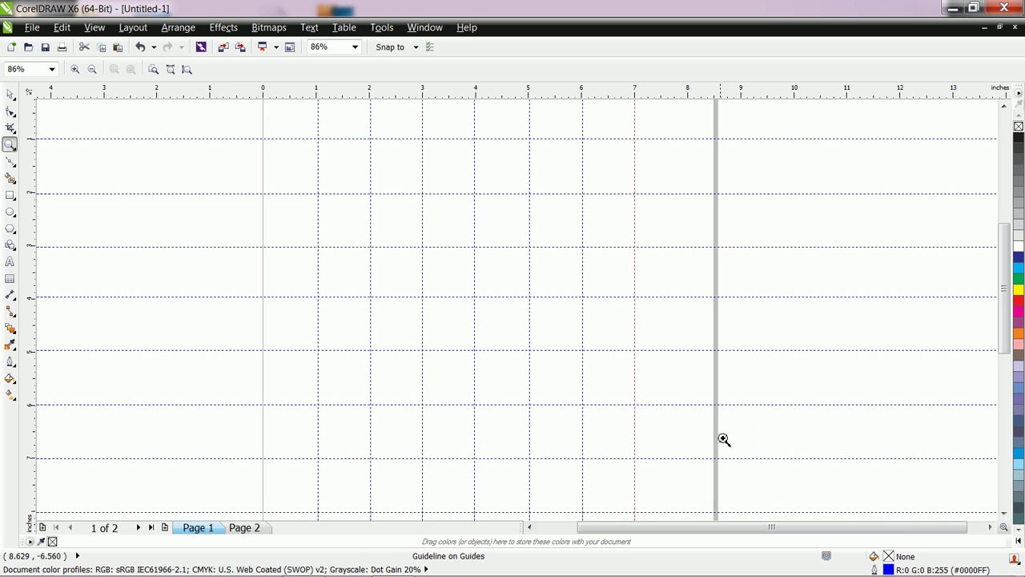
left_click(1003, 105)
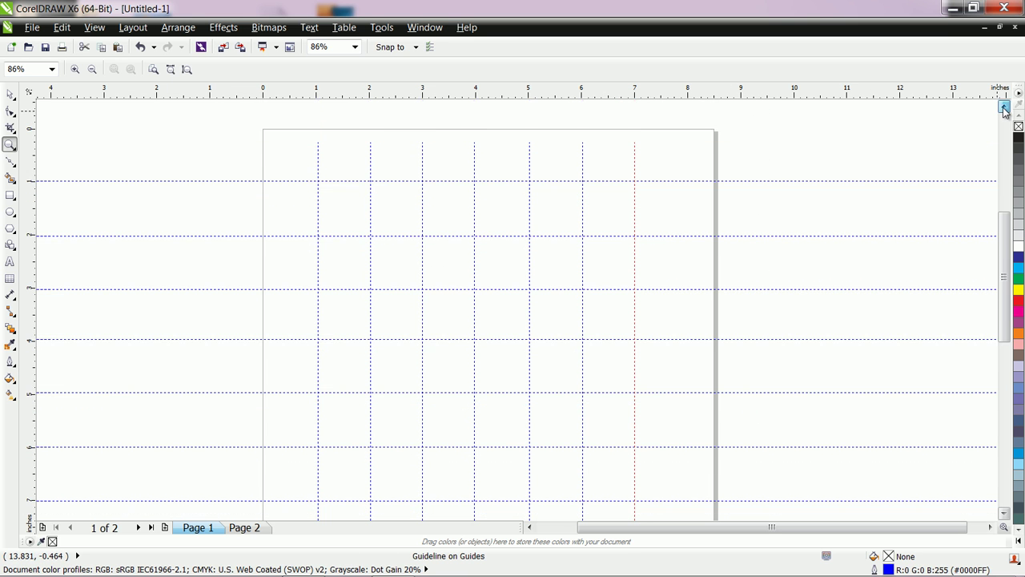
left_click(10, 95)
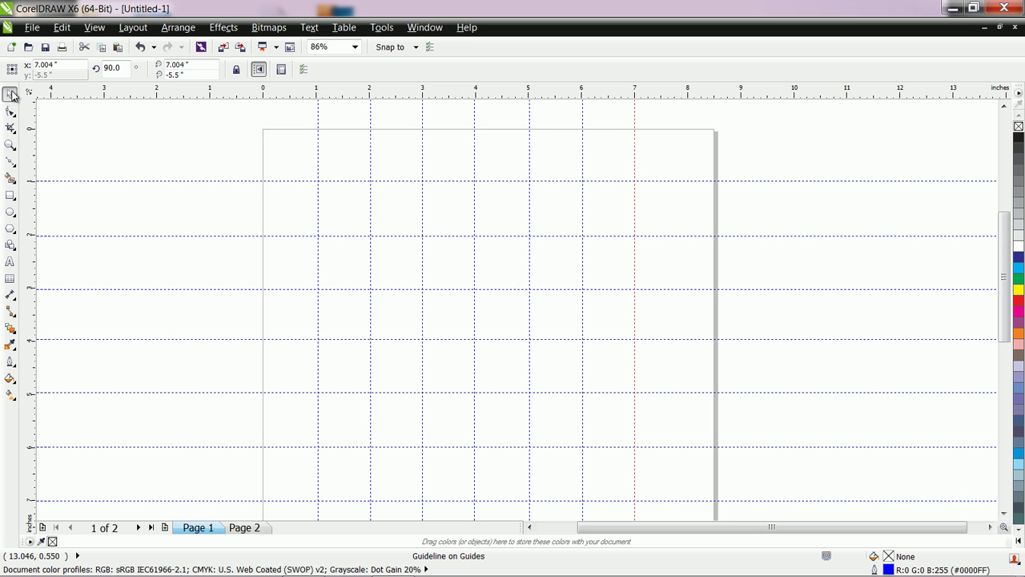
left_click(10, 164)
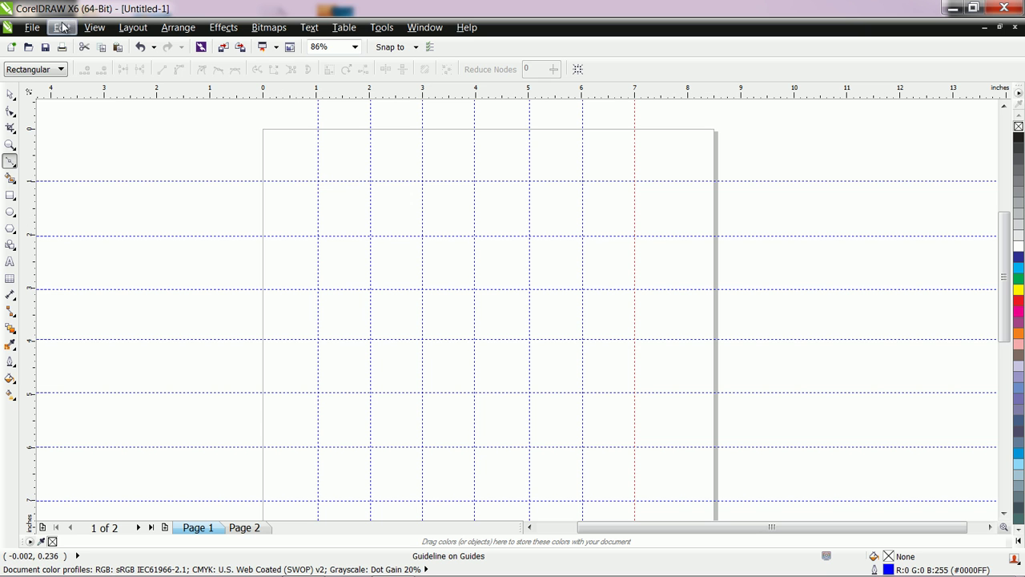
left_click(90, 27)
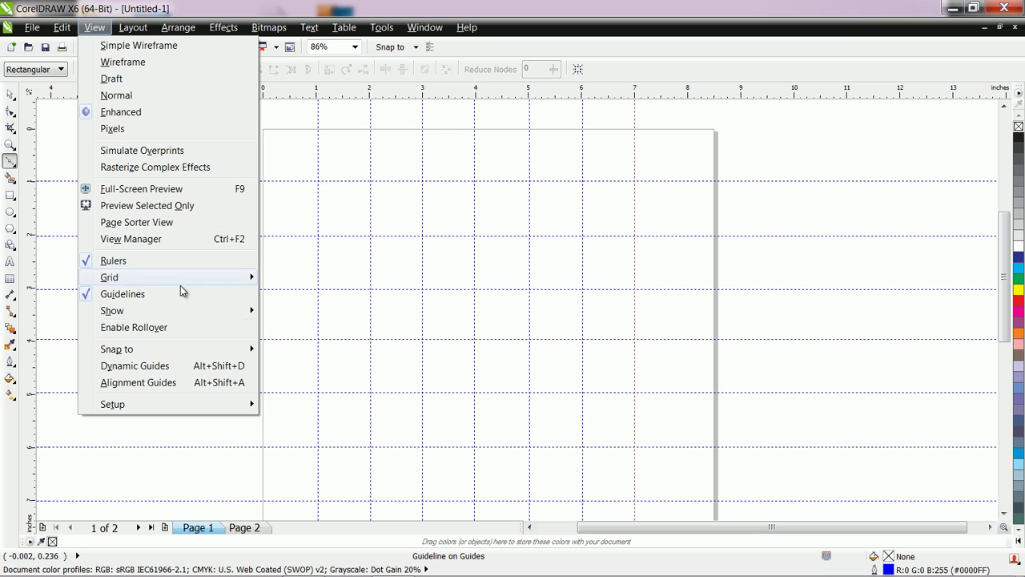
mouse_move(239, 350)
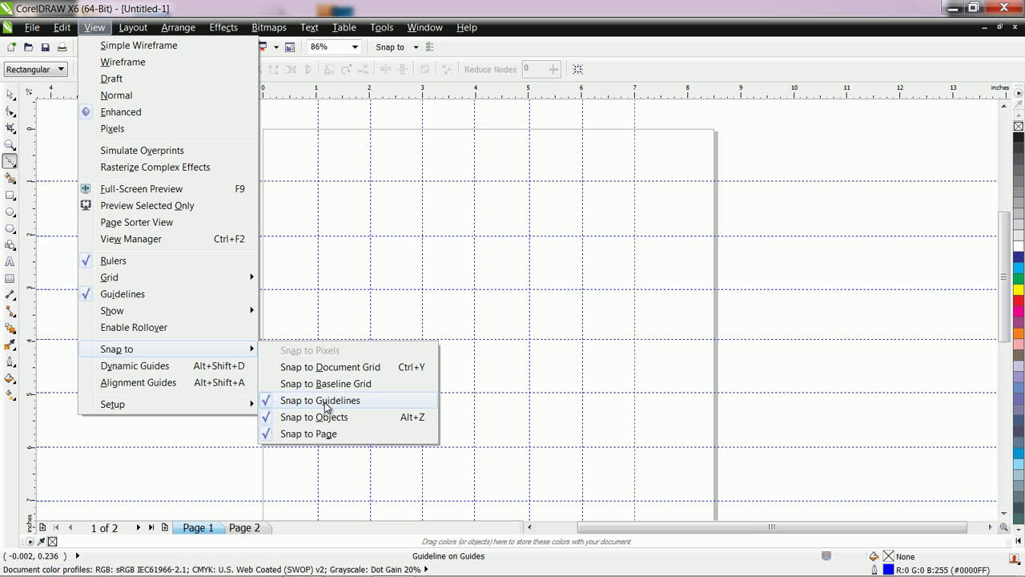
left_click(456, 49)
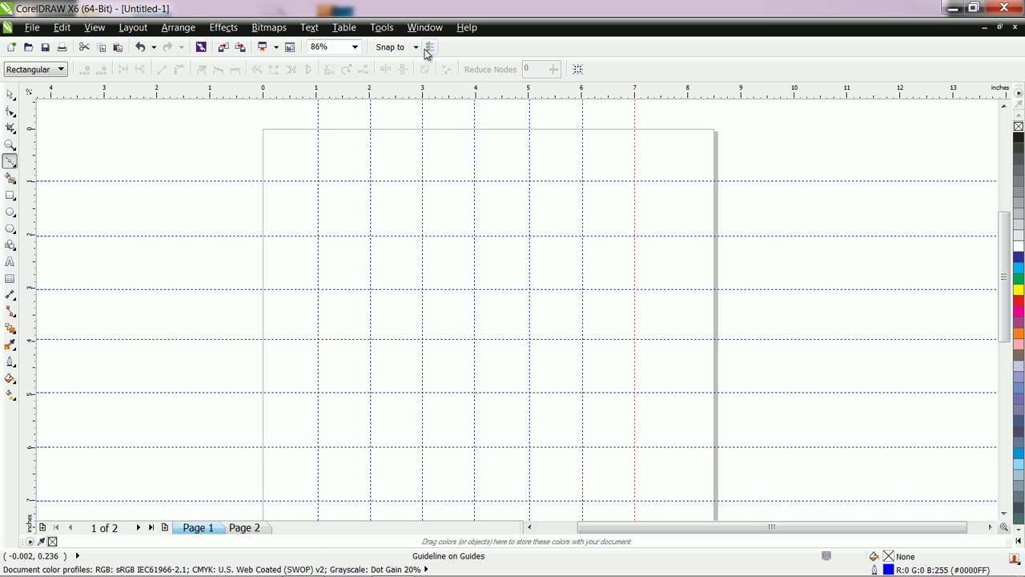
left_click(396, 46)
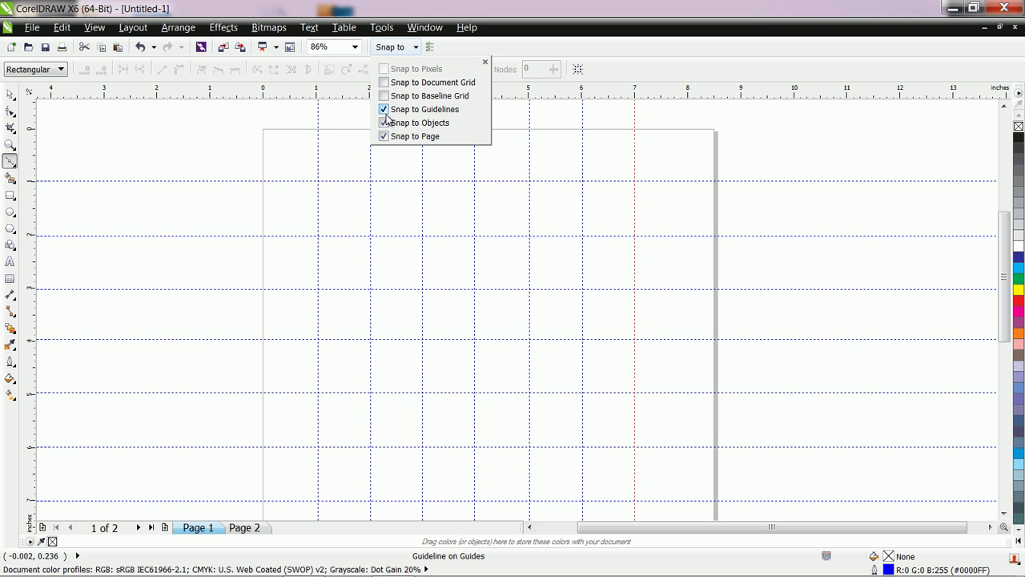
left_click(641, 29)
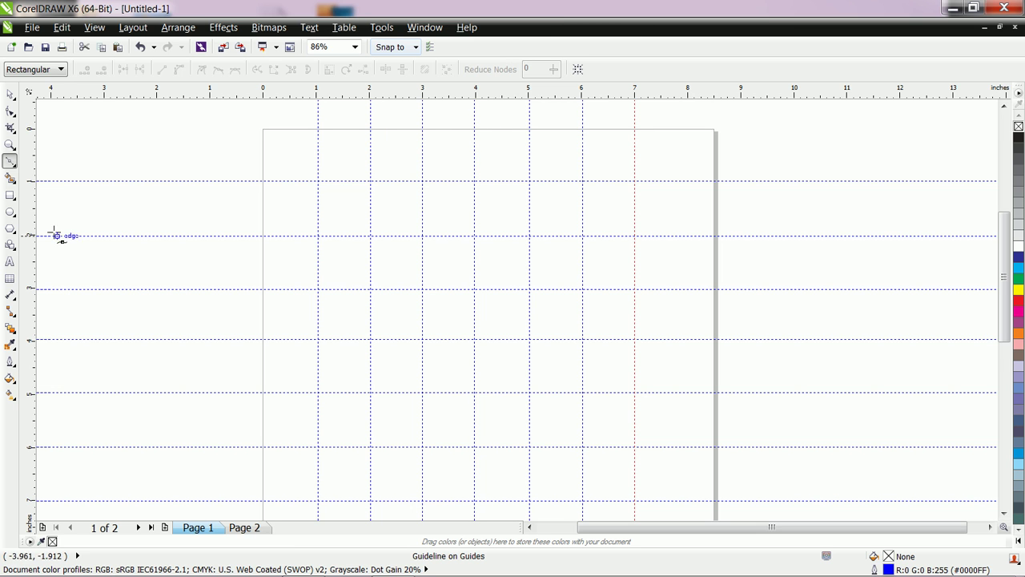
Draw a horizontal line along the 1-inch guideline between the 1- and 2-inch vertical guidelines, with a 3.0 pt outline
left_click(317, 181)
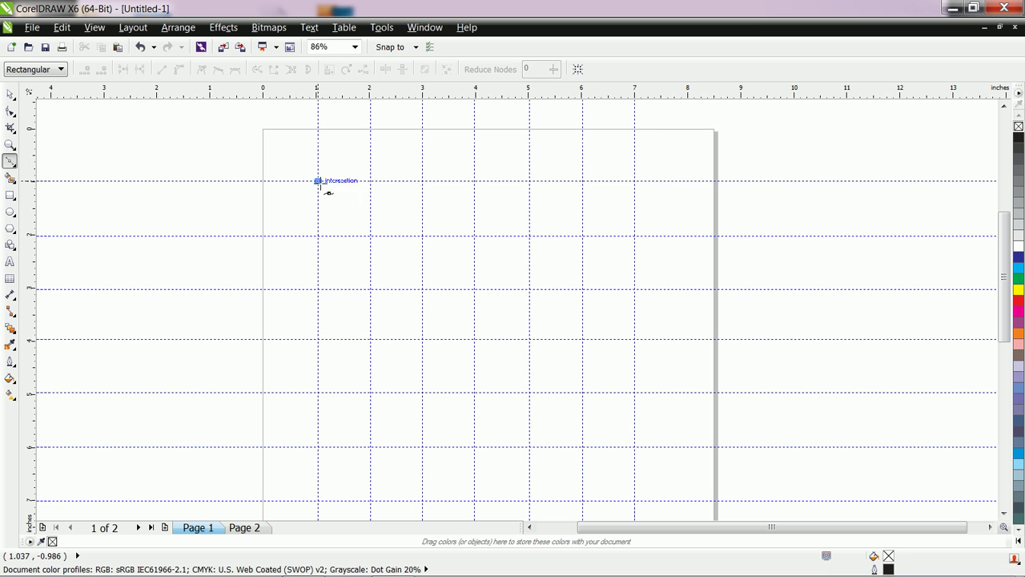
double_click(371, 181)
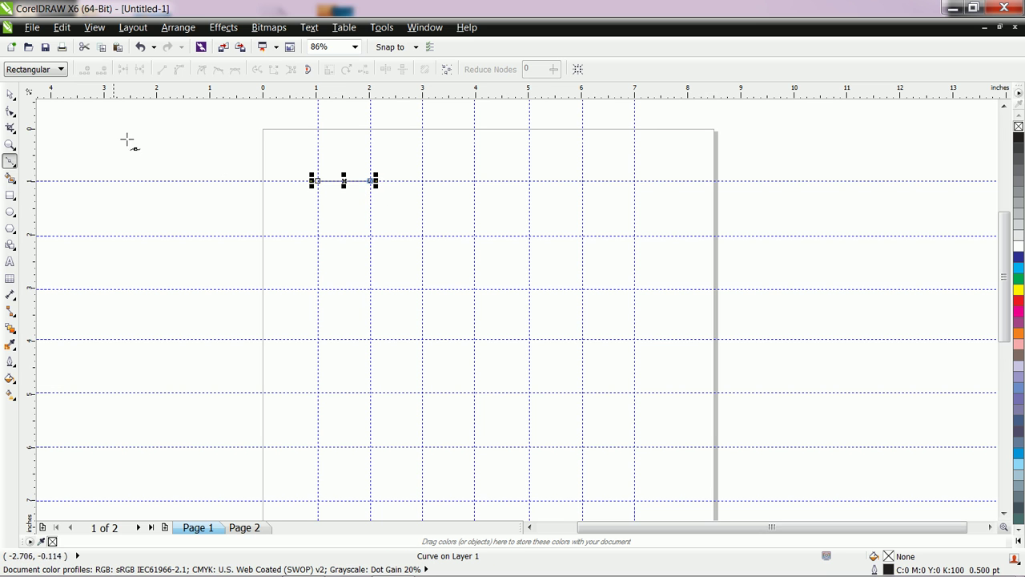
left_click(11, 96)
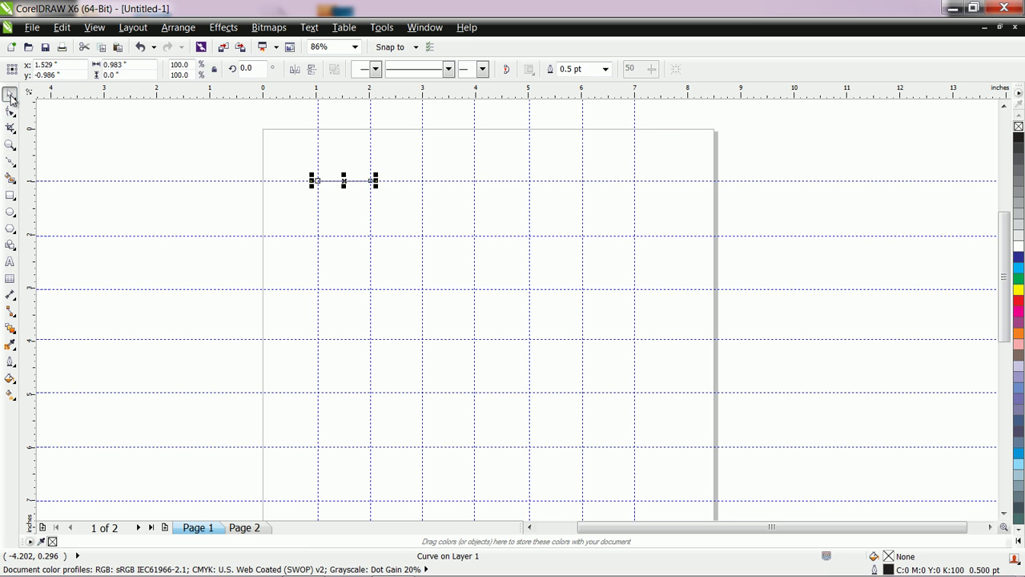
scroll(350, 152, "up", 2)
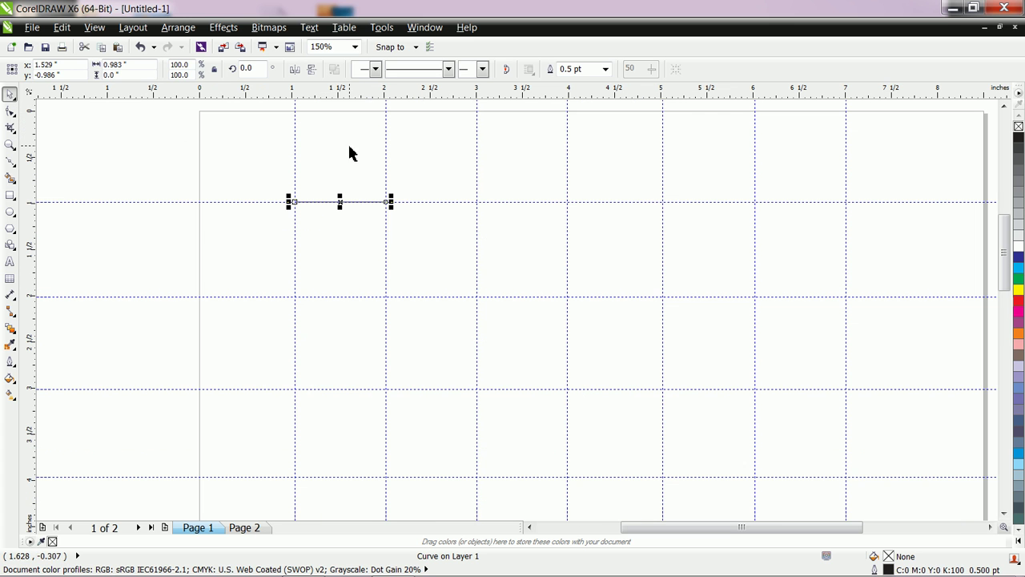
left_click(606, 70)
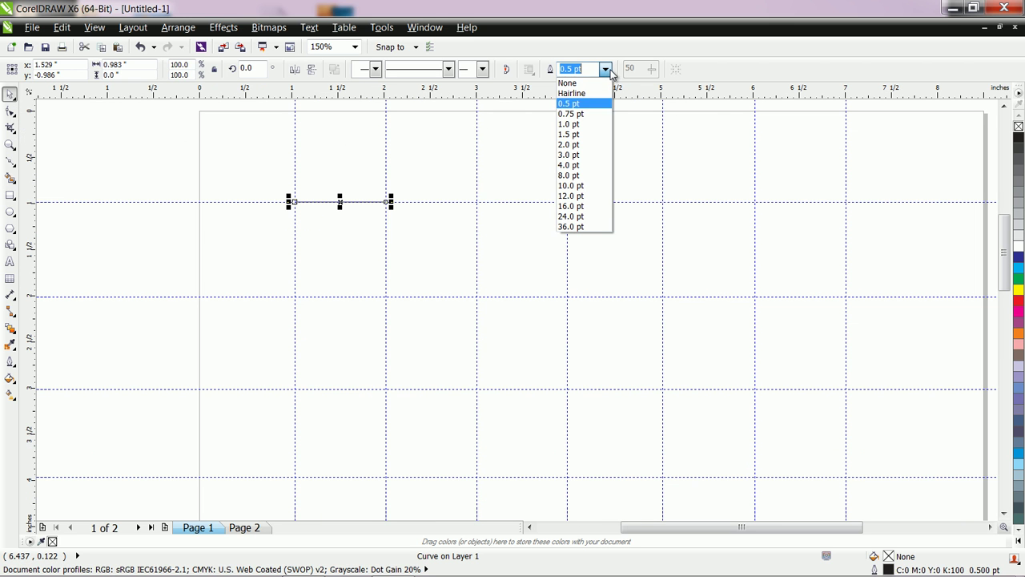
left_click(598, 154)
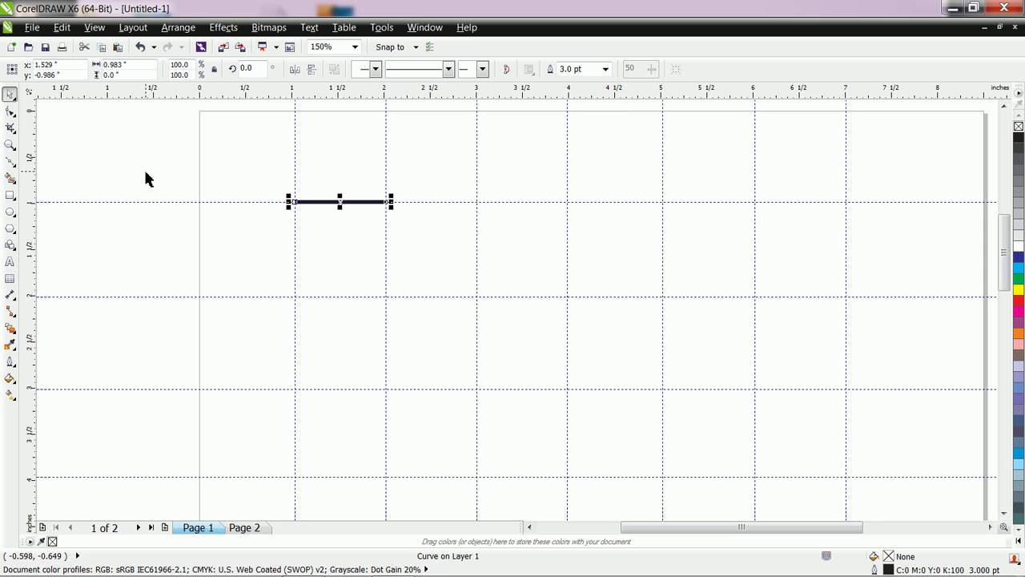
left_click(11, 111)
left_click_drag(386, 202, 379, 149)
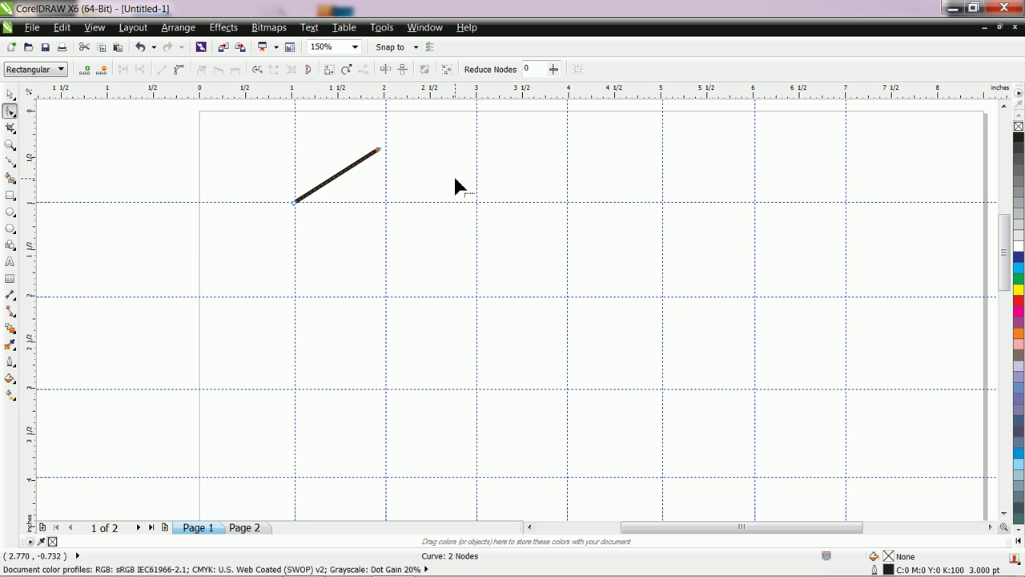
key("ctrl+z")
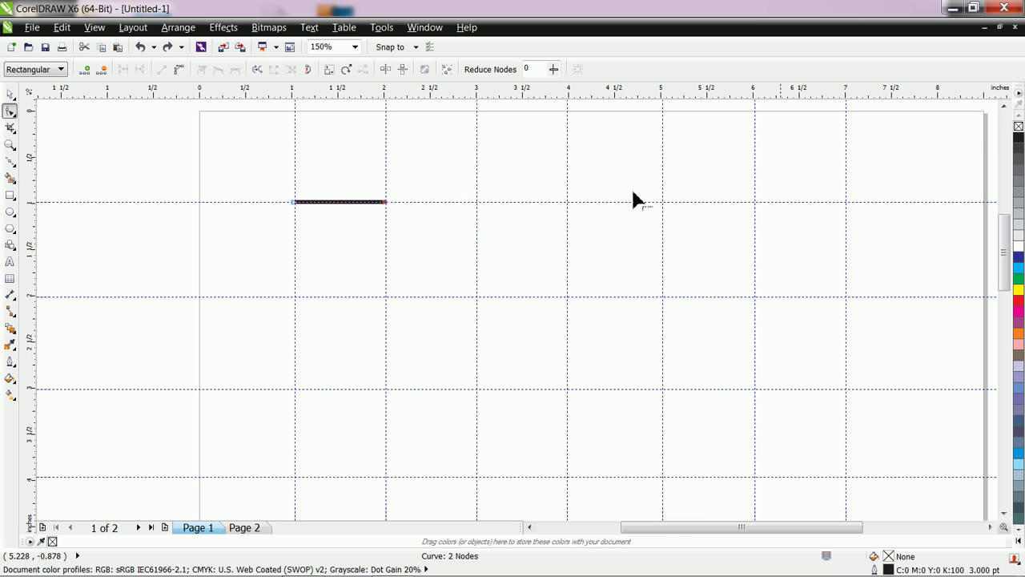
Select both end nodes of the 3 pt line and convert its segment to a curve
left_click(1003, 105)
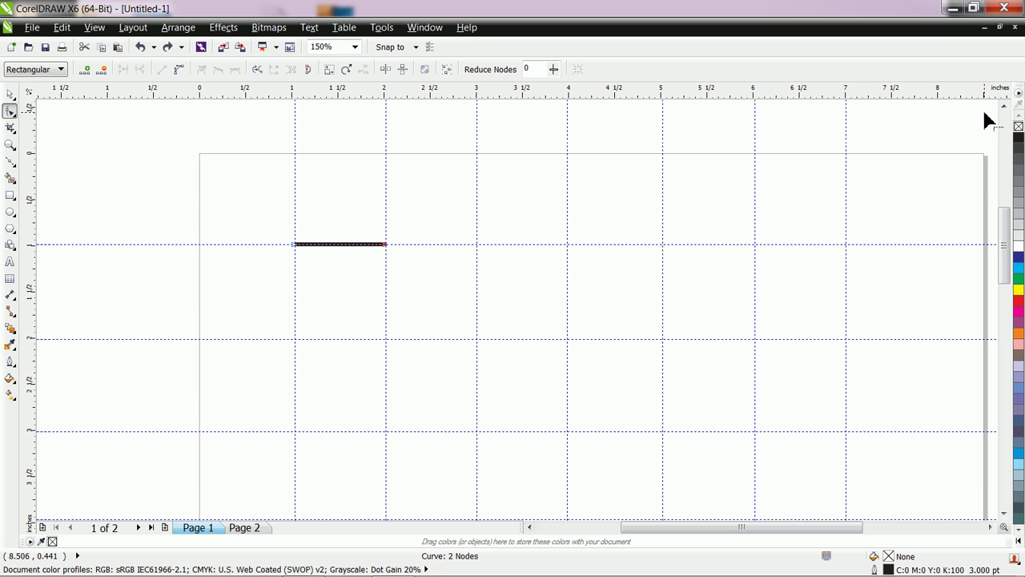
left_click(10, 95)
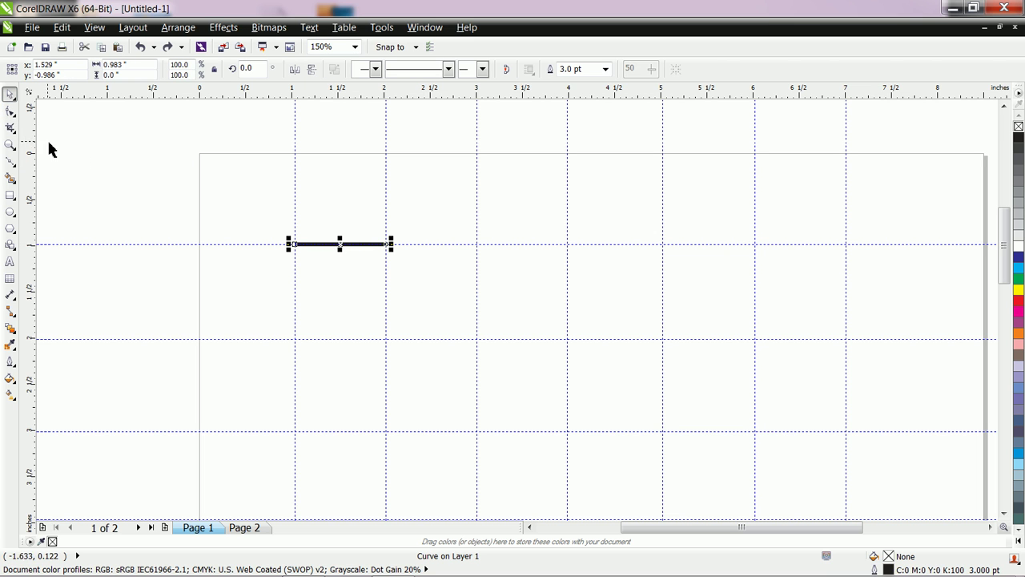
left_click(11, 114)
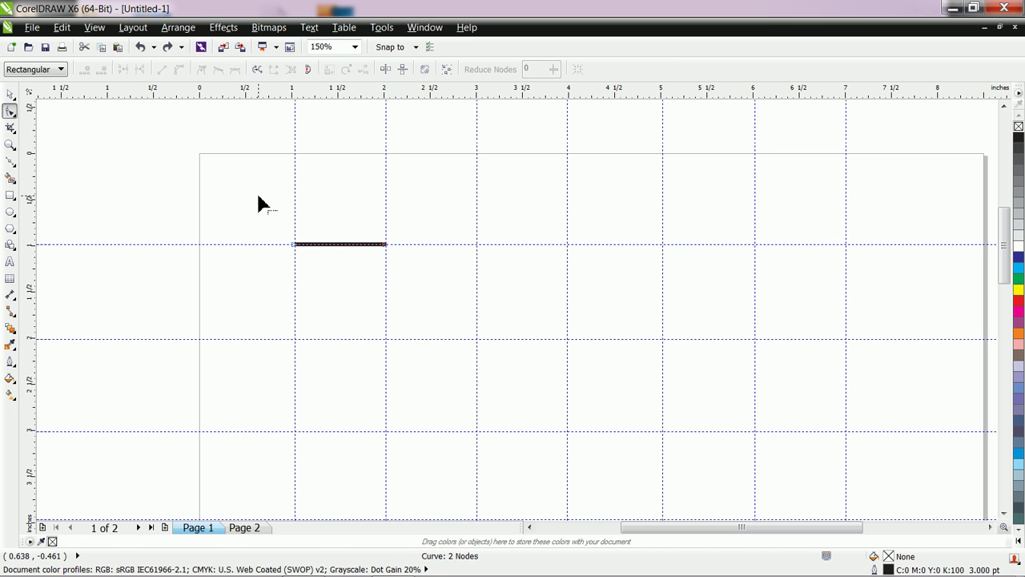
left_click_drag(258, 195, 427, 296)
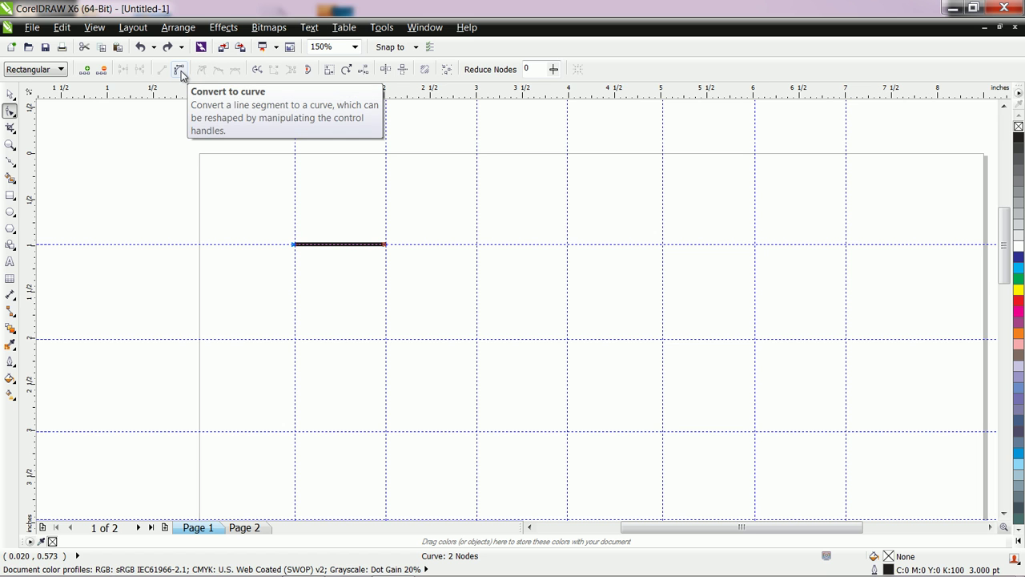
right_click(320, 245)
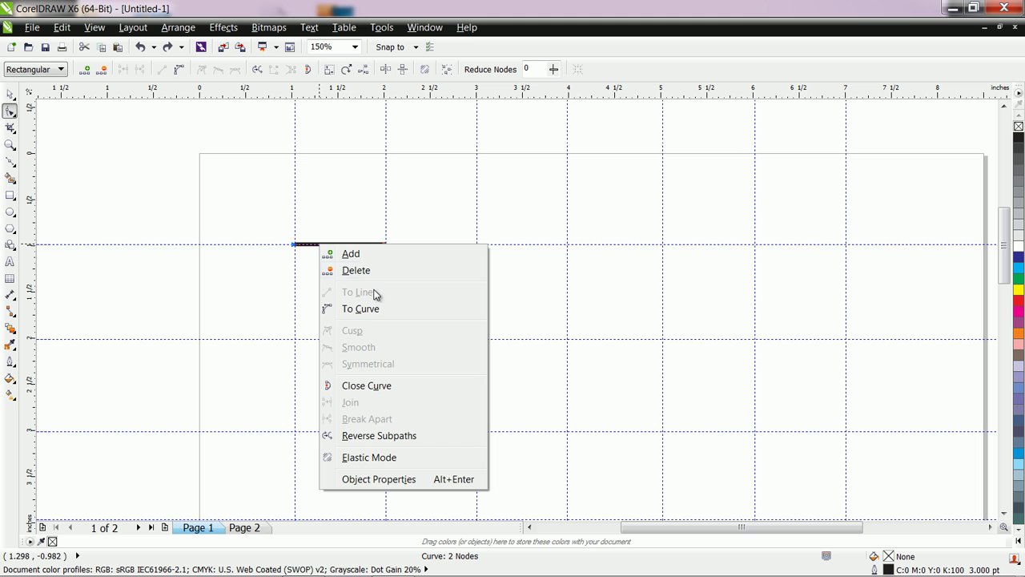
left_click(360, 309)
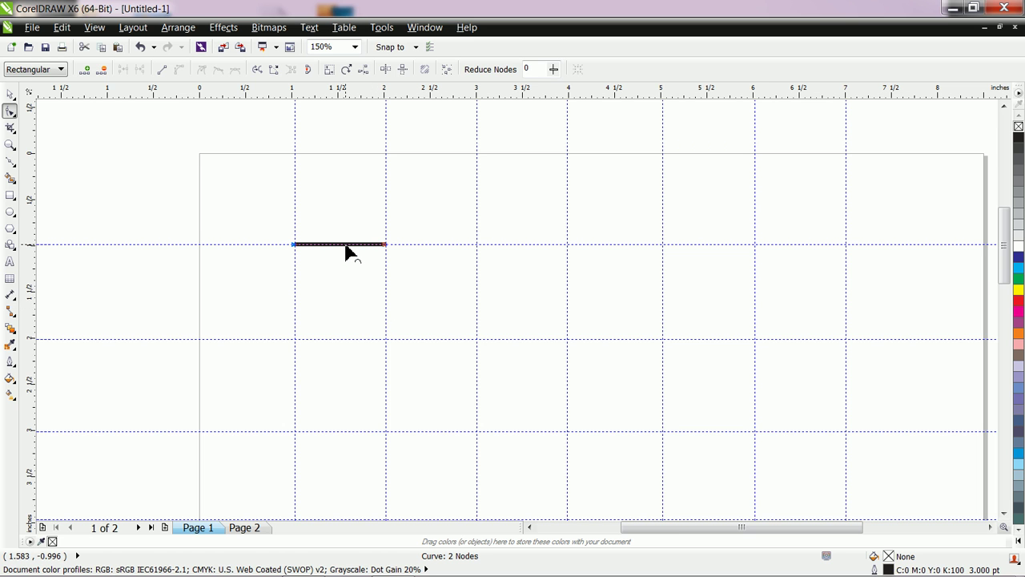
Bend the 3 pt line upward into a symmetrical arch, with both control handles vertical along the 1- and 2-inch guidelines up to the page edge
left_click_drag(345, 244, 346, 215)
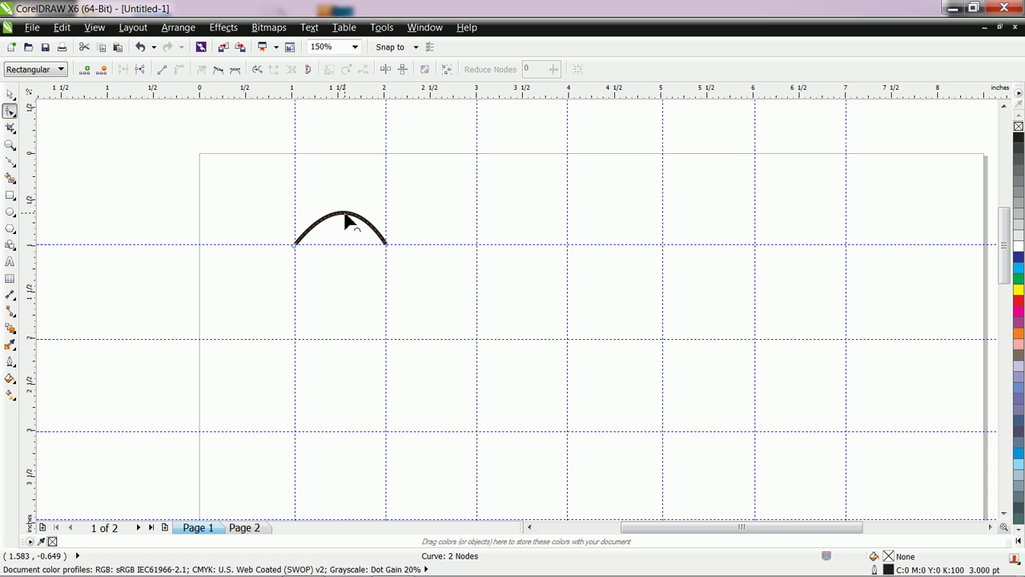
left_click(385, 247)
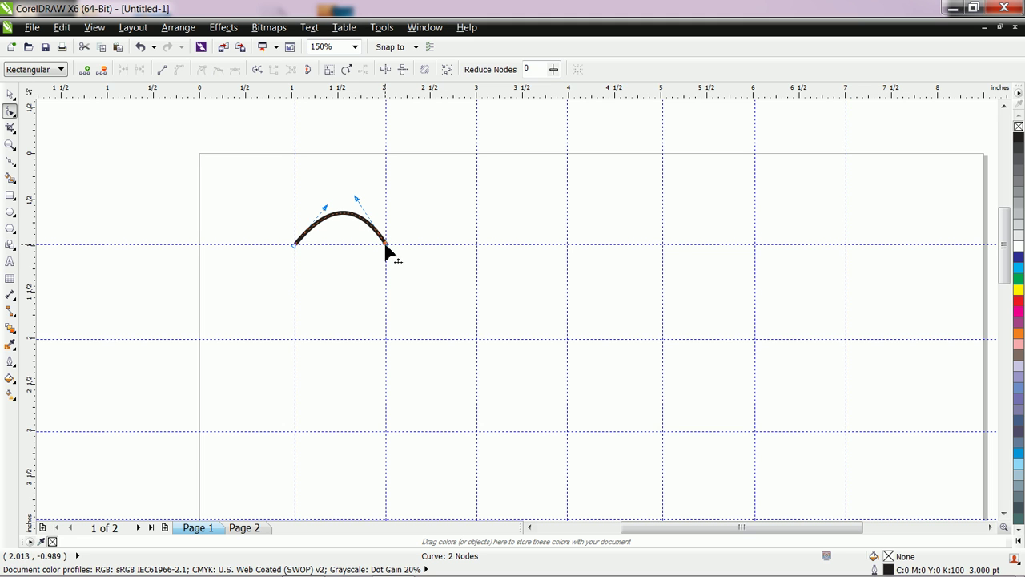
left_click_drag(327, 215, 295, 155)
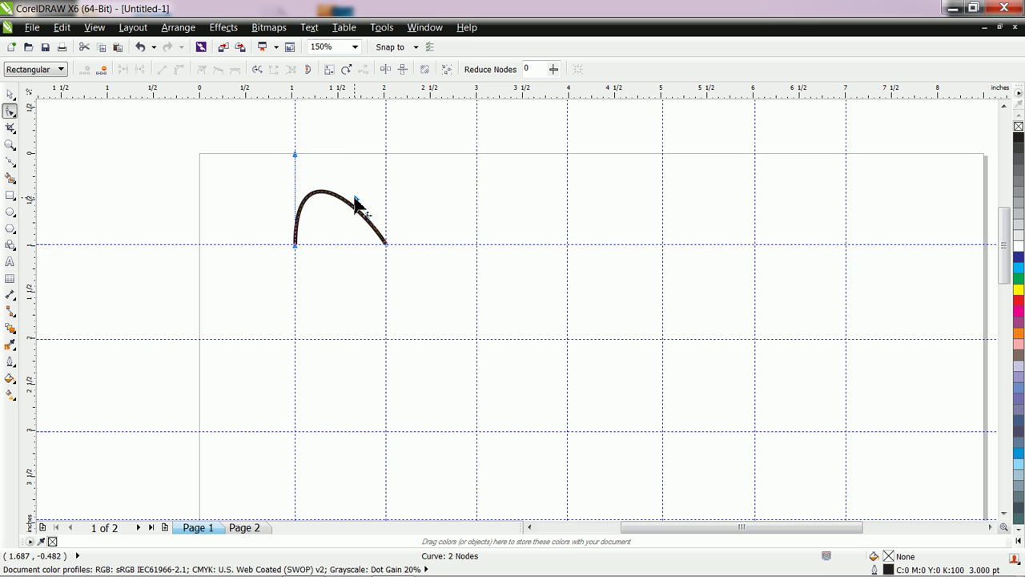
left_click_drag(356, 198, 385, 154)
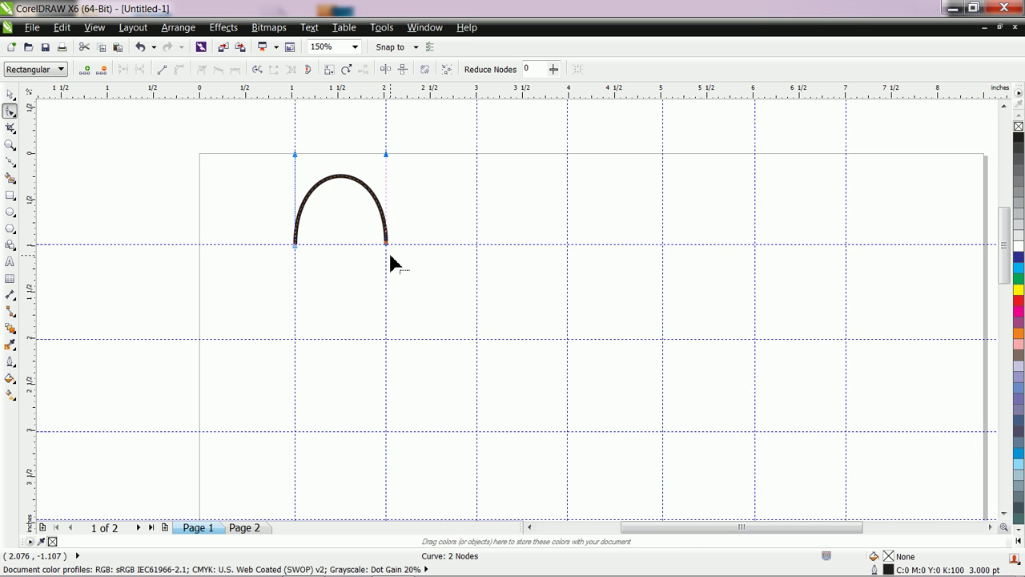
Draw a straight line along the 2-inch horizontal guideline from the 1-inch to the 7-inch vertical guideline, with a 3.0 pt outline
left_click(10, 163)
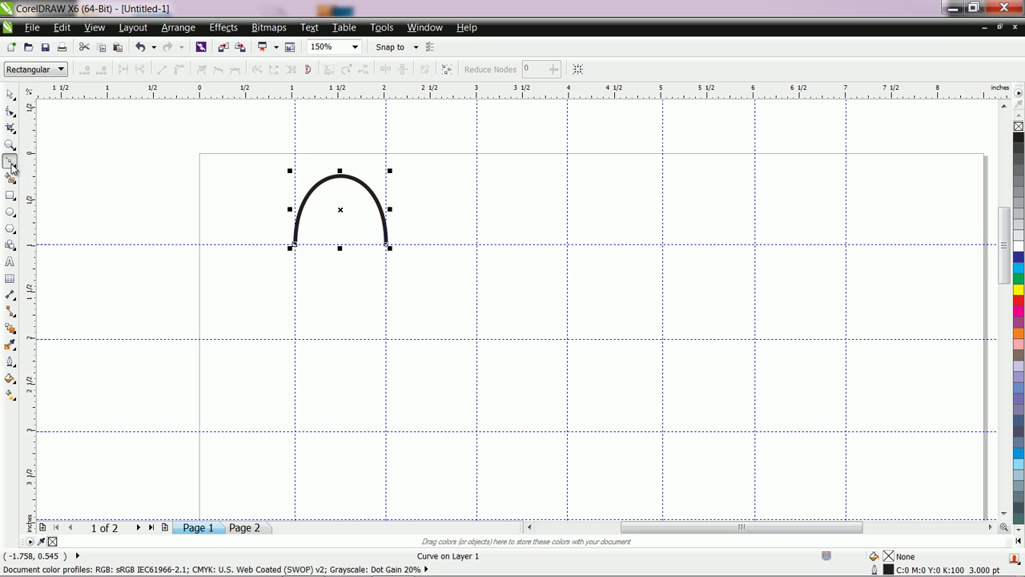
left_click(295, 338)
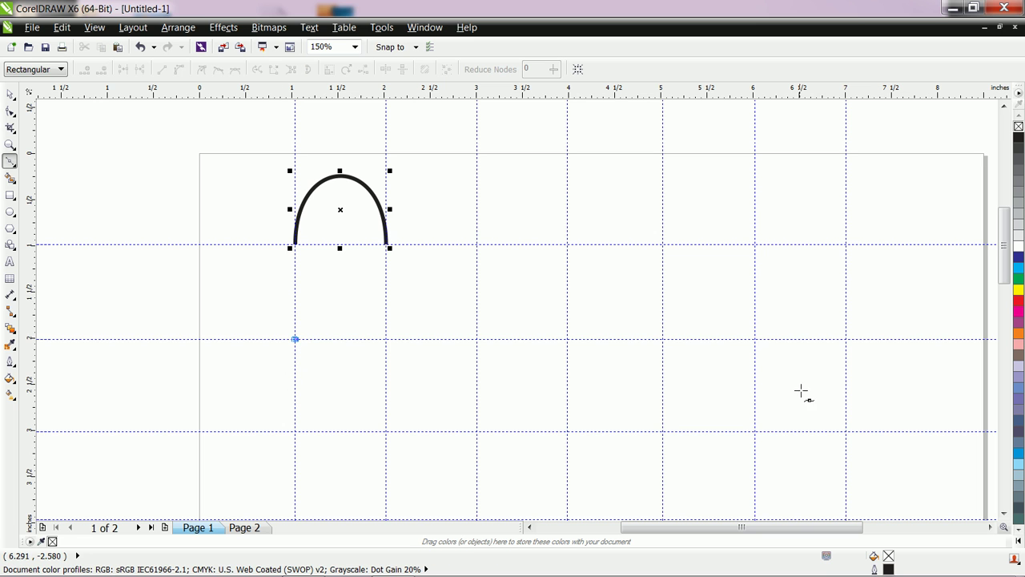
left_click(846, 338)
left_click(846, 339)
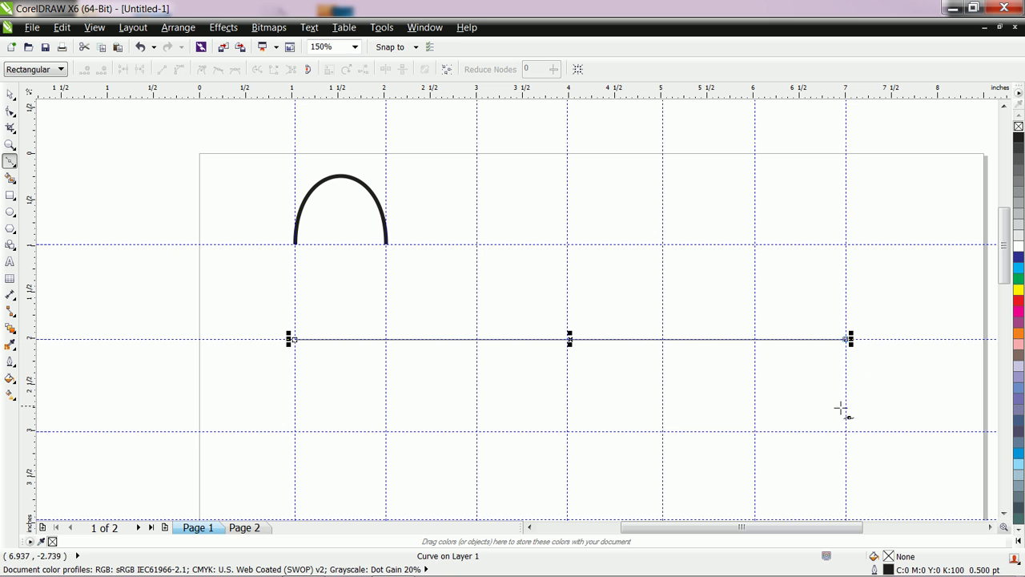
left_click(10, 96)
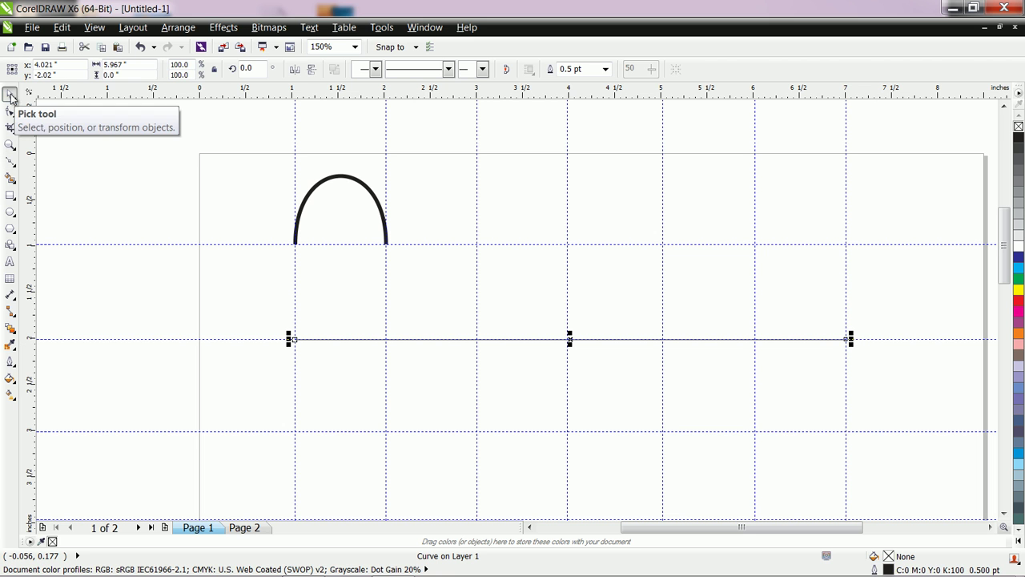
left_click(605, 69)
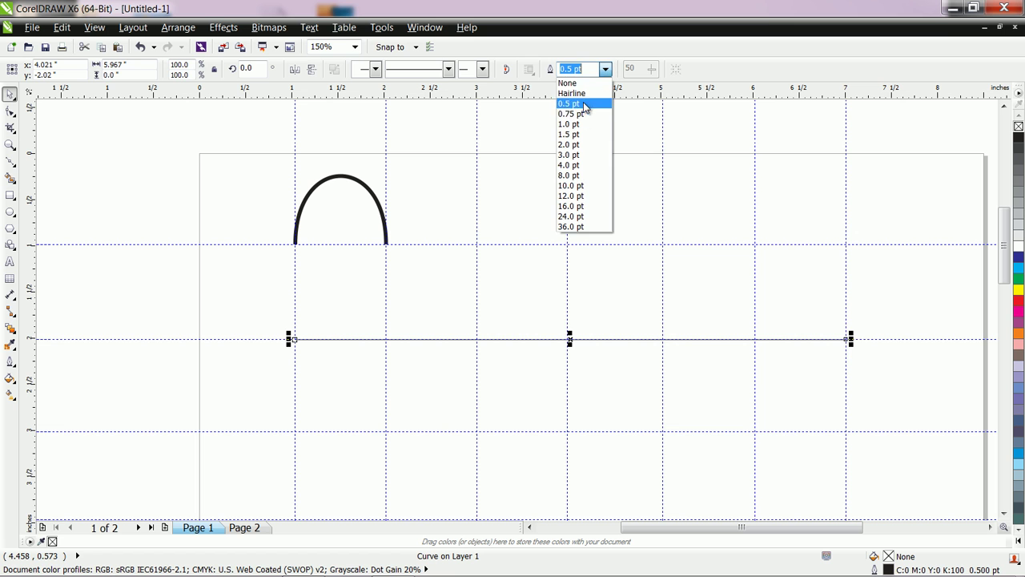
left_click(580, 154)
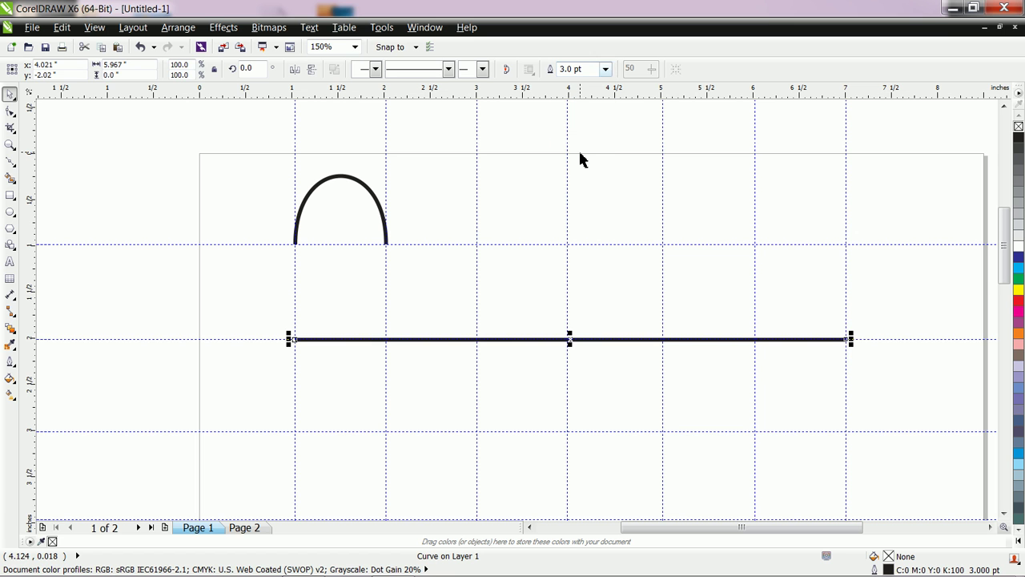
Add a node to the long line where it crosses the 2-inch vertical guideline
left_click(11, 113)
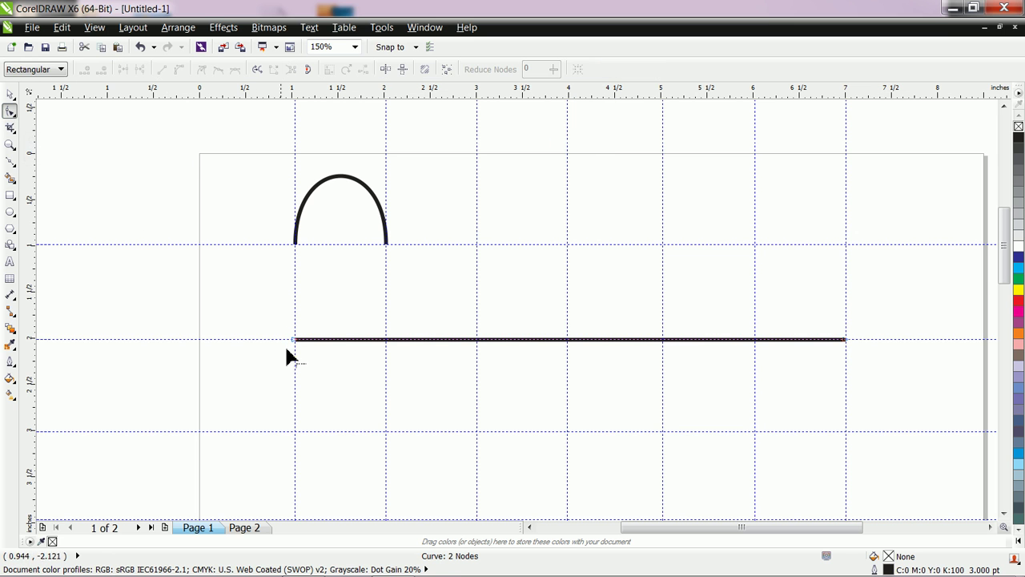
left_click(10, 95)
left_click(11, 144)
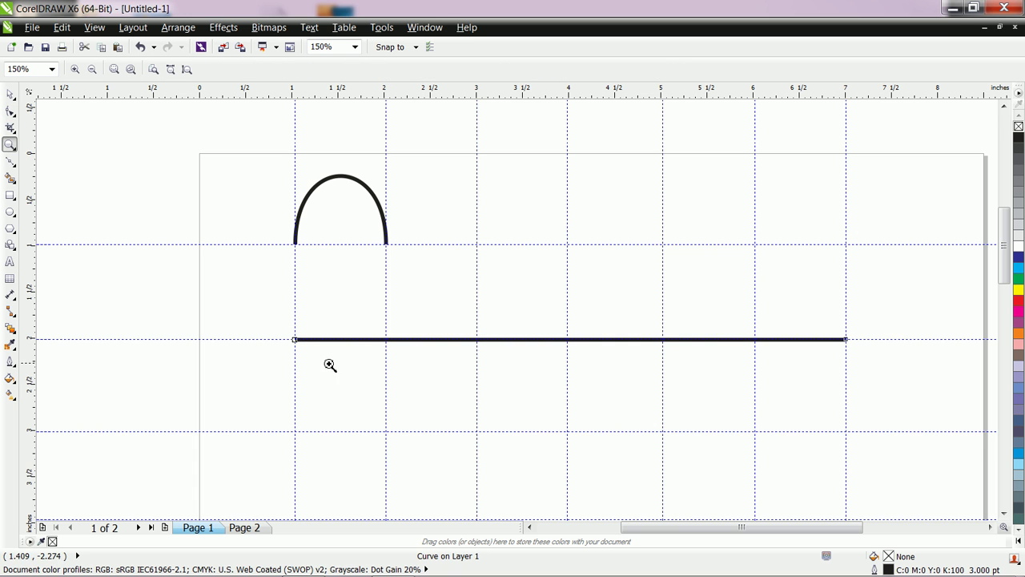
left_click_drag(248, 282, 890, 407)
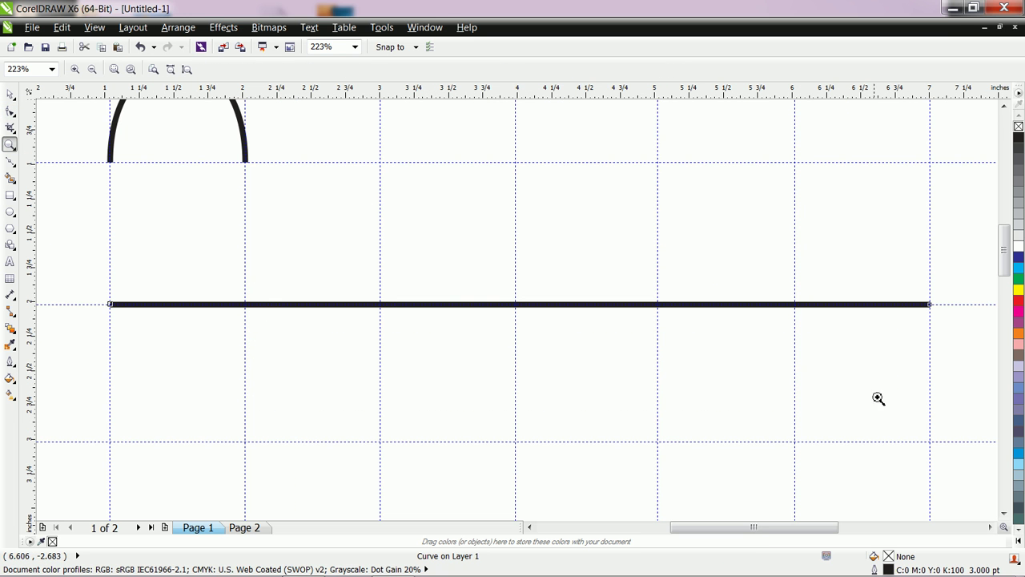
left_click(10, 112)
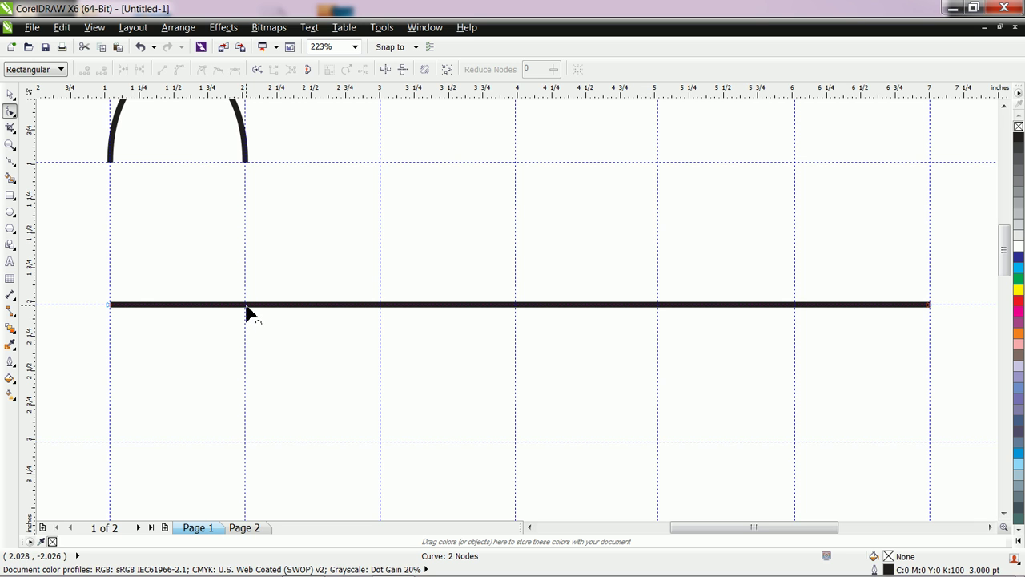
double_click(246, 307)
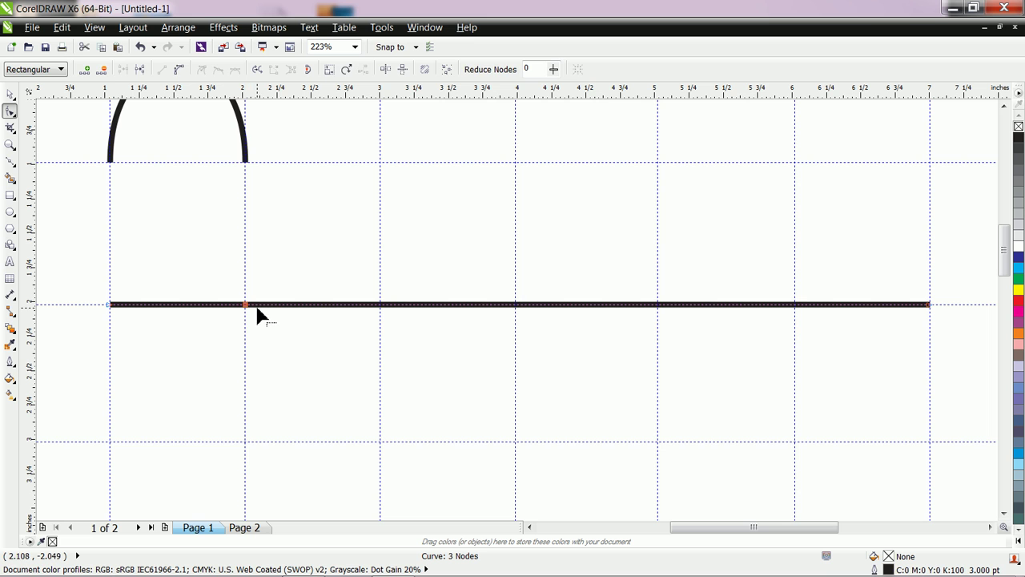
Delete the node at the 2-inch vertical guideline and undo the deletion
left_click(256, 314)
left_click(245, 307)
key("Delete")
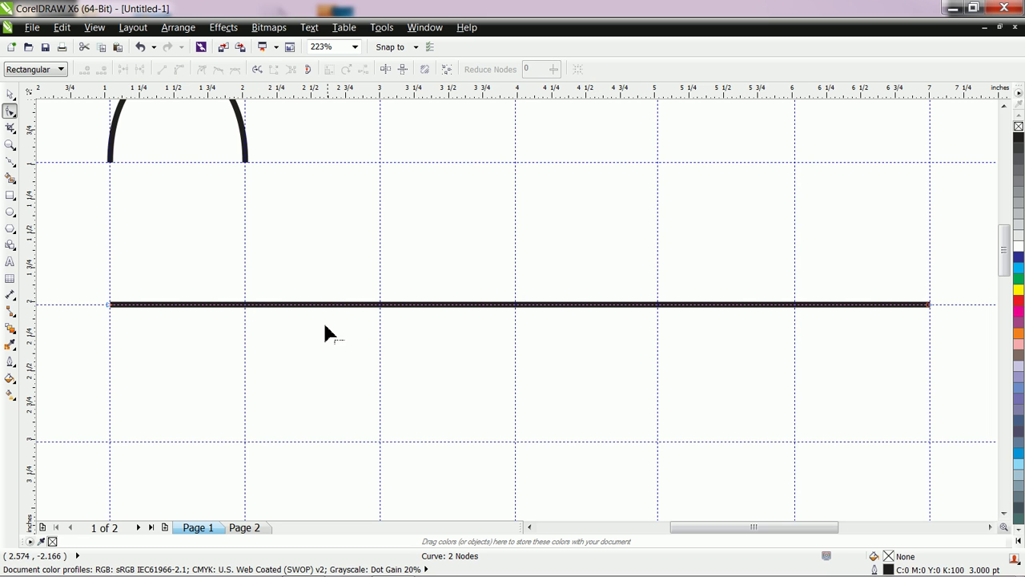
key("ctrl+z")
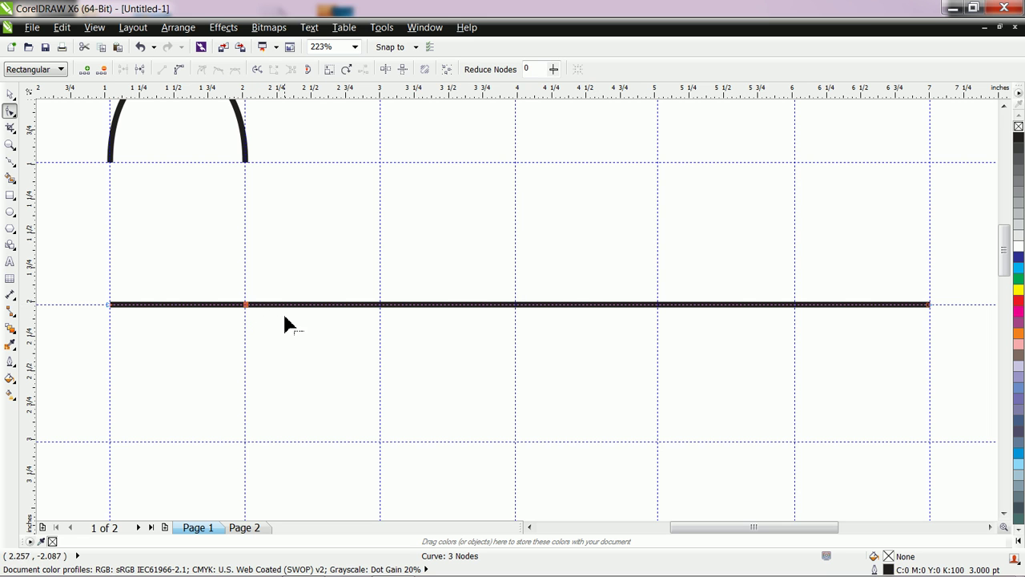
Add nodes to the long line where it crosses the 3-, 4-, 5- and 6-inch vertical guidelines
double_click(381, 305)
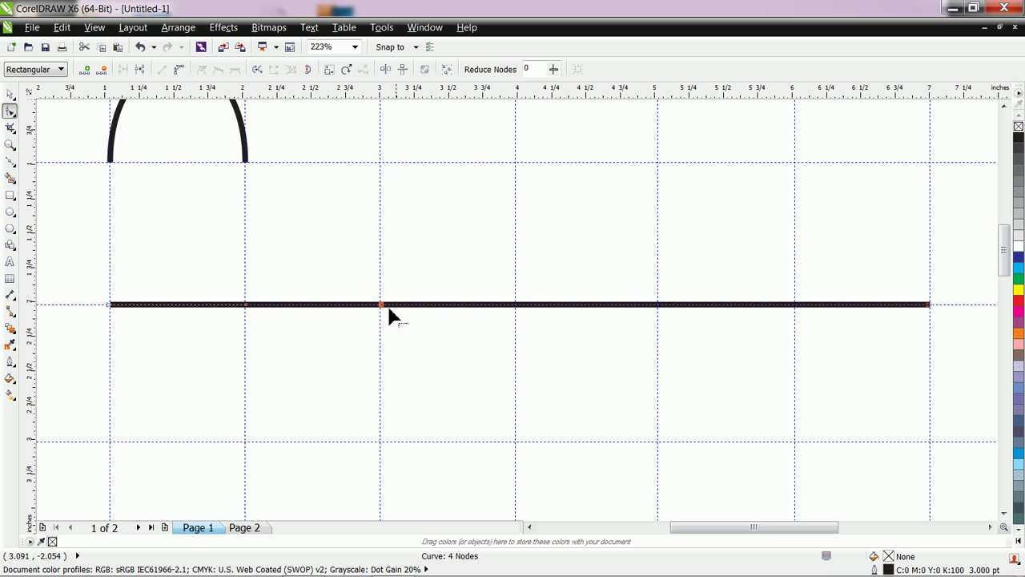
double_click(516, 305)
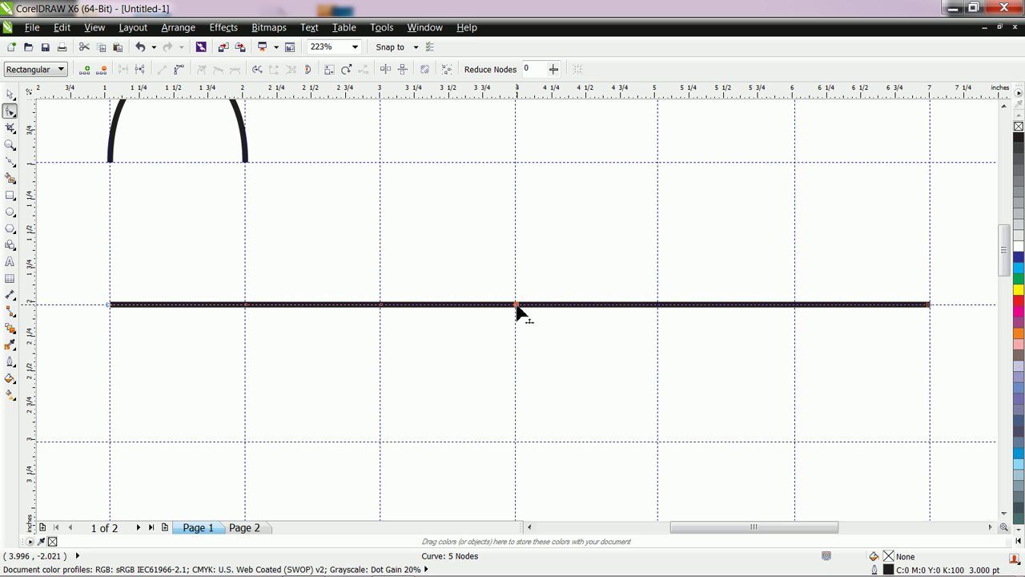
double_click(657, 305)
double_click(795, 305)
left_click(8, 96)
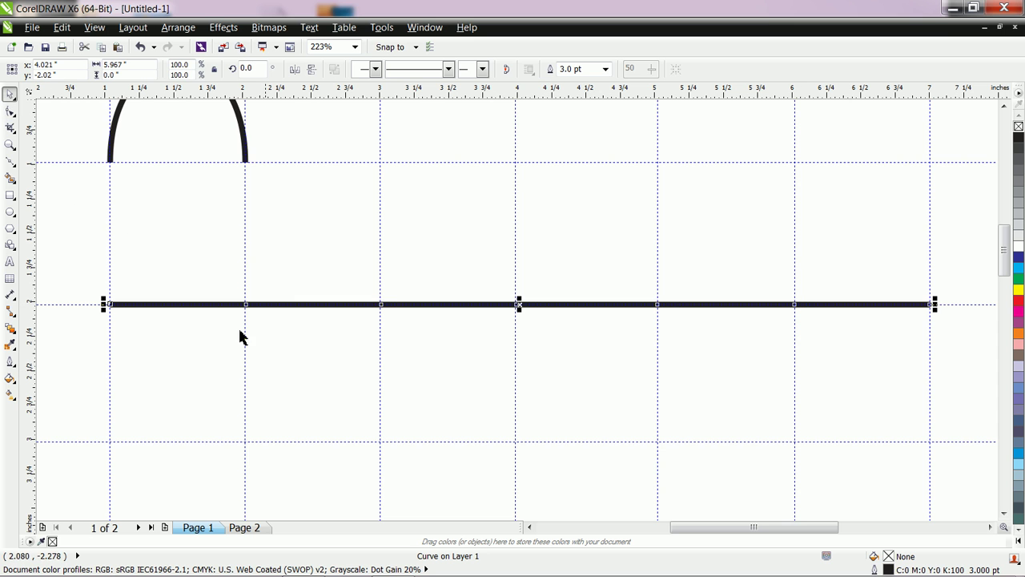
Select all seven nodes of the long line and convert its segments to curves
left_click(11, 112)
left_click_drag(74, 218, 85, 227)
left_click_drag(282, 345, 963, 404)
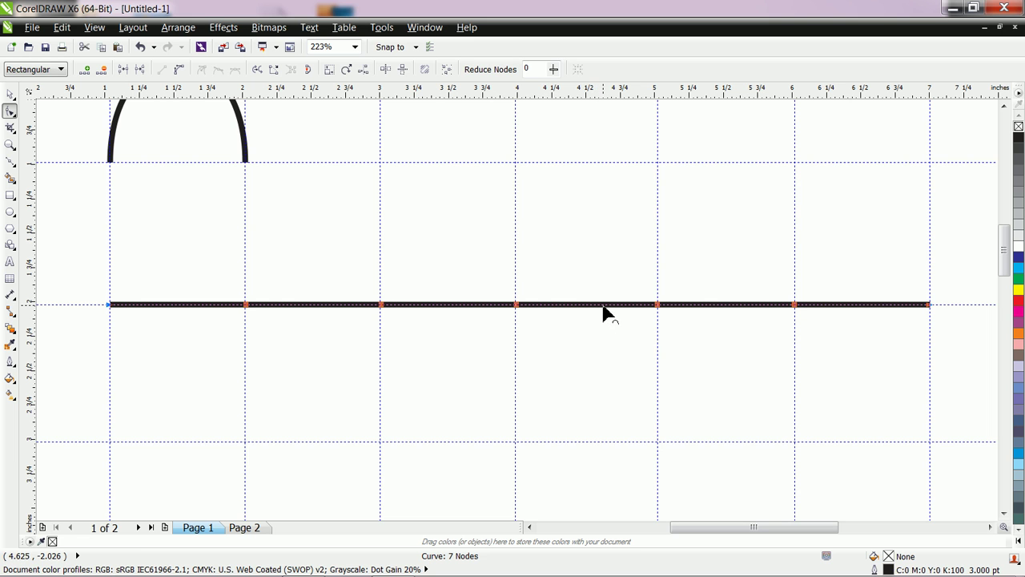
left_click(178, 71)
left_click(319, 225)
Shape the segments from 1 to 2 and 2 to 3 inches into upward arches, with vertical handles reaching the 1-inch horizontal guideline
left_click_drag(198, 310, 111, 164)
left_click(245, 305)
left_click_drag(197, 237, 248, 165)
left_click_drag(291, 306, 248, 166)
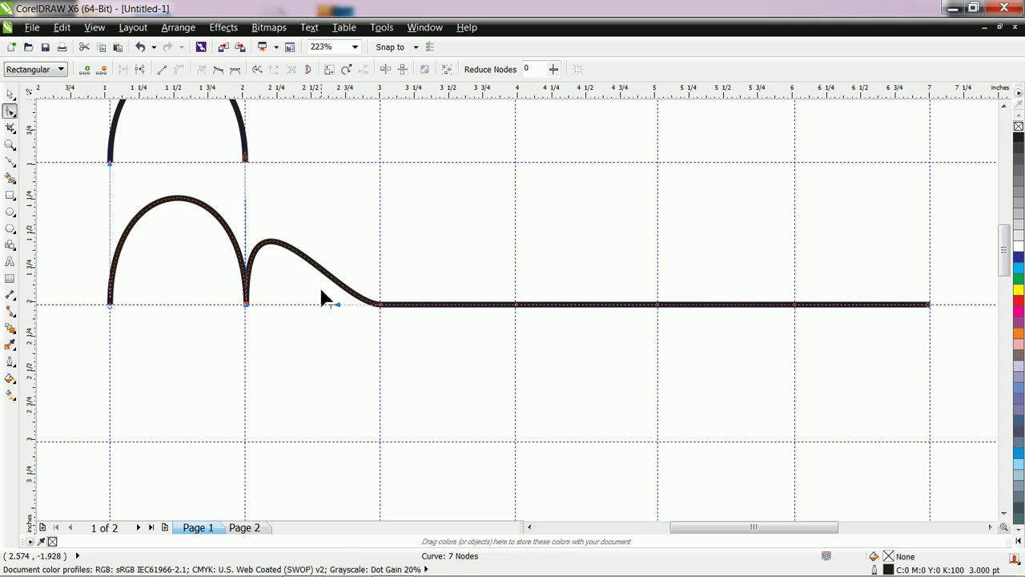
left_click_drag(337, 304, 381, 166)
Shape the 3-to-4-inch segment into a downward arch and the 4-to-5-inch segment into an upward arch, with handles reaching the neighbouring horizontal guidelines
left_click_drag(425, 305, 380, 441)
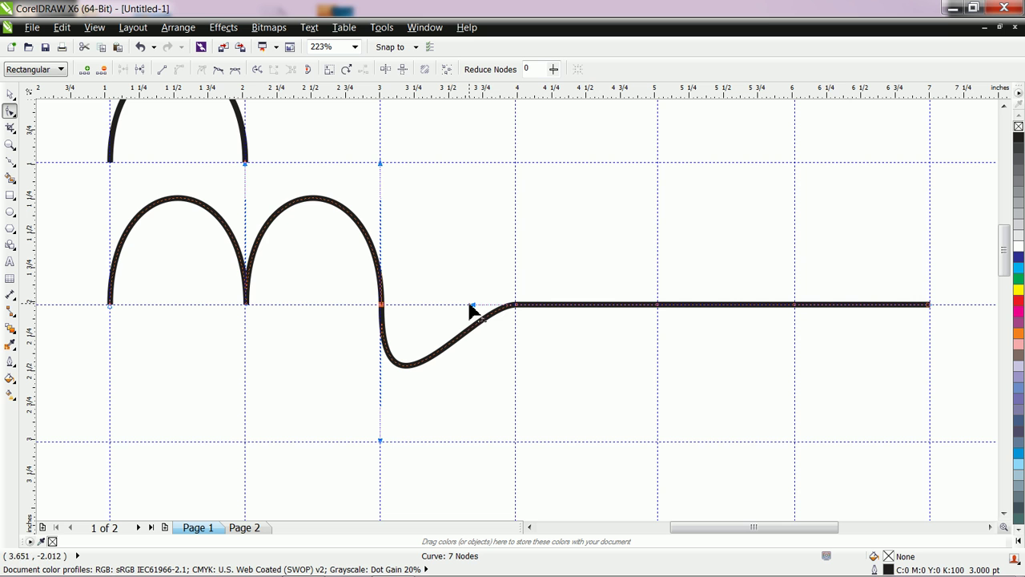
left_click_drag(474, 306, 513, 446)
left_click_drag(566, 308, 518, 166)
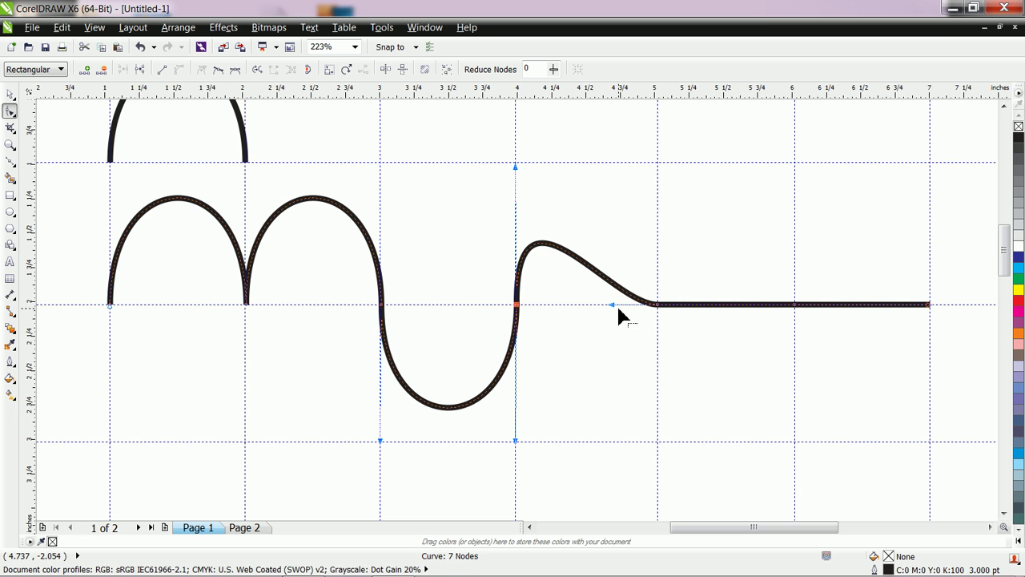
left_click_drag(612, 305, 657, 164)
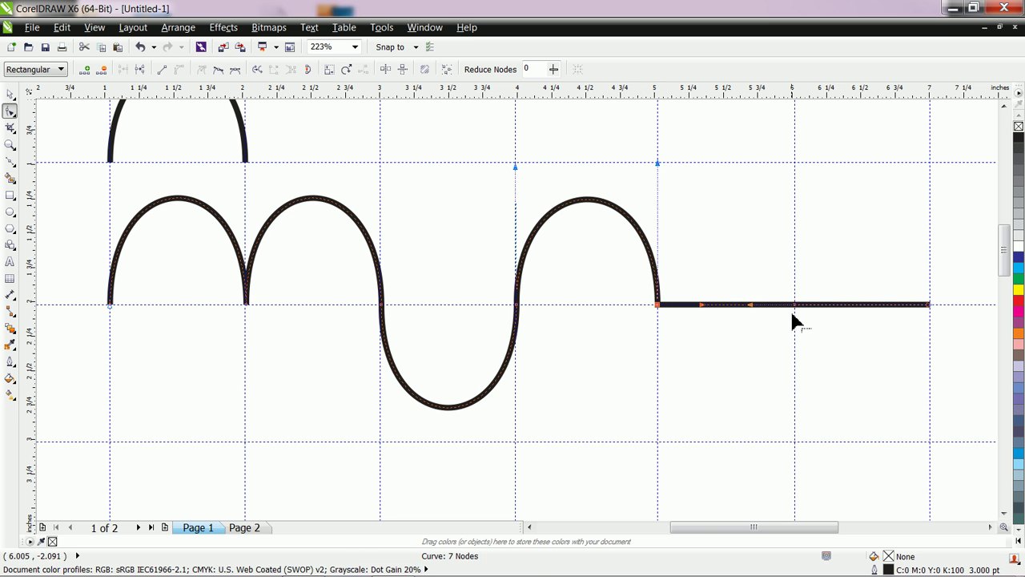
Shape the 5-to-6-inch segment into a downward arch and the 6-to-7-inch segment into an upward arch, using vertical handles one grid row long
left_click_drag(750, 306, 795, 442)
left_click_drag(703, 313, 656, 441)
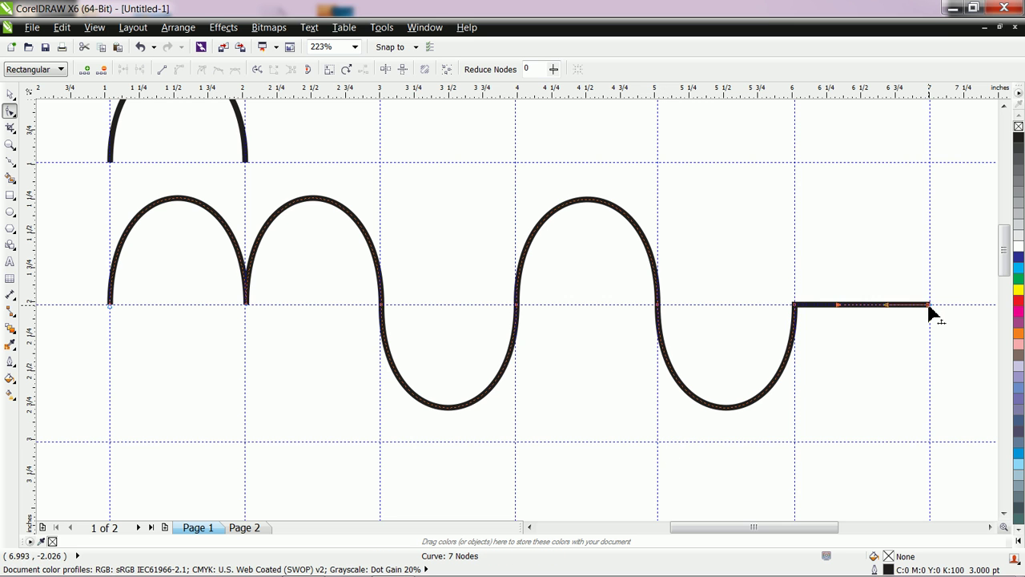
left_click_drag(886, 306, 930, 161)
left_click_drag(839, 303, 796, 165)
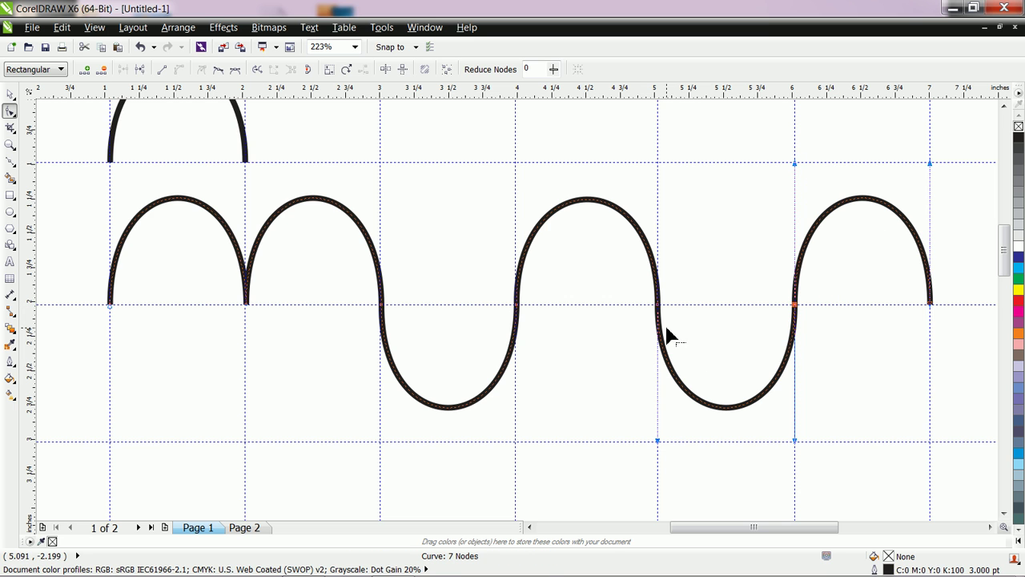
Convert the downward arch between the 5- and 6-inch vertical guidelines to a straight line
left_click(746, 406)
left_click(743, 406)
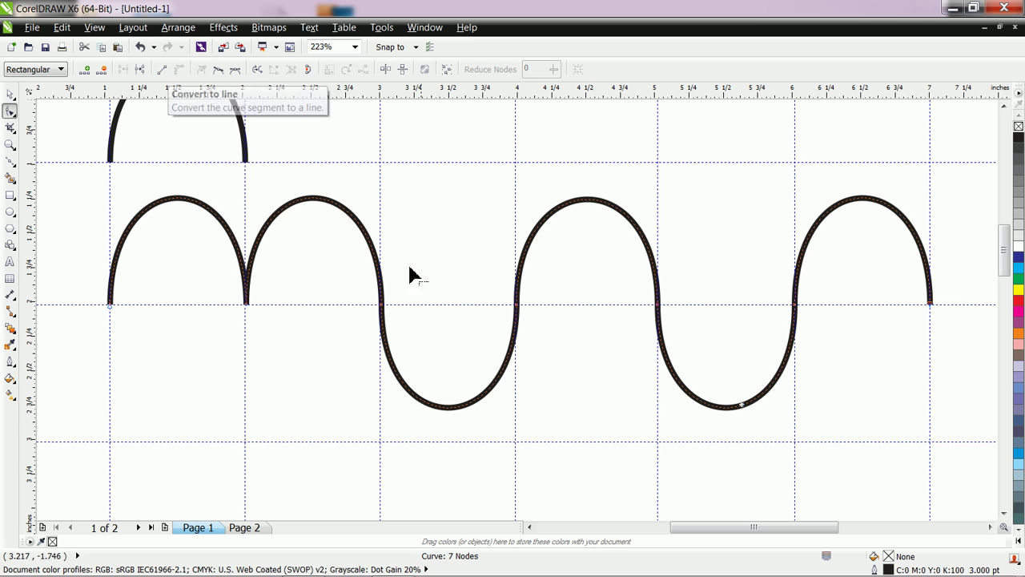
right_click(743, 410)
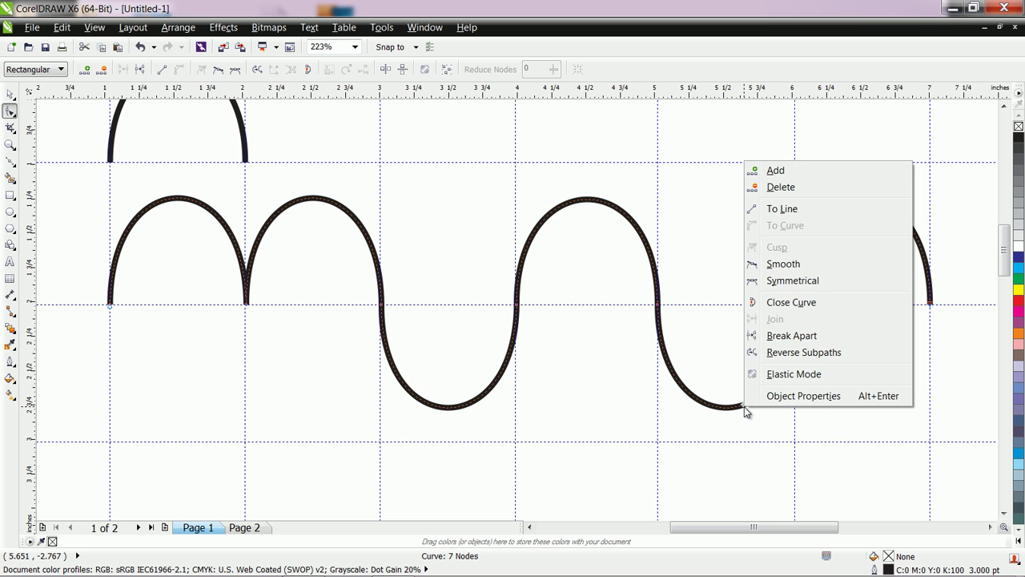
left_click(783, 210)
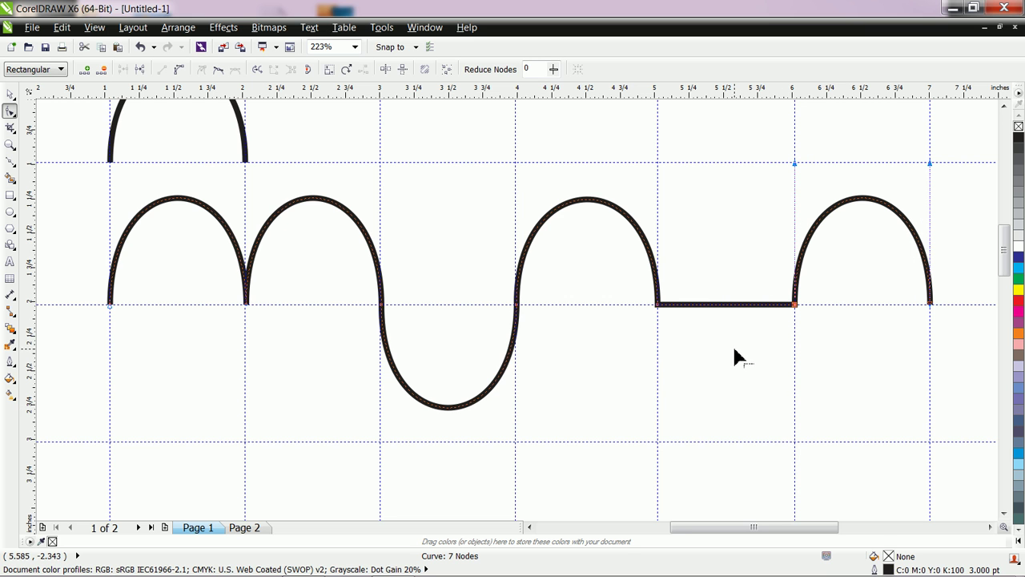
Draw a curved Pen tool segment along the 4-inch horizontal guideline, from the 1-inch to the 2-inch vertical guideline
scroll(738, 357, "down", 3)
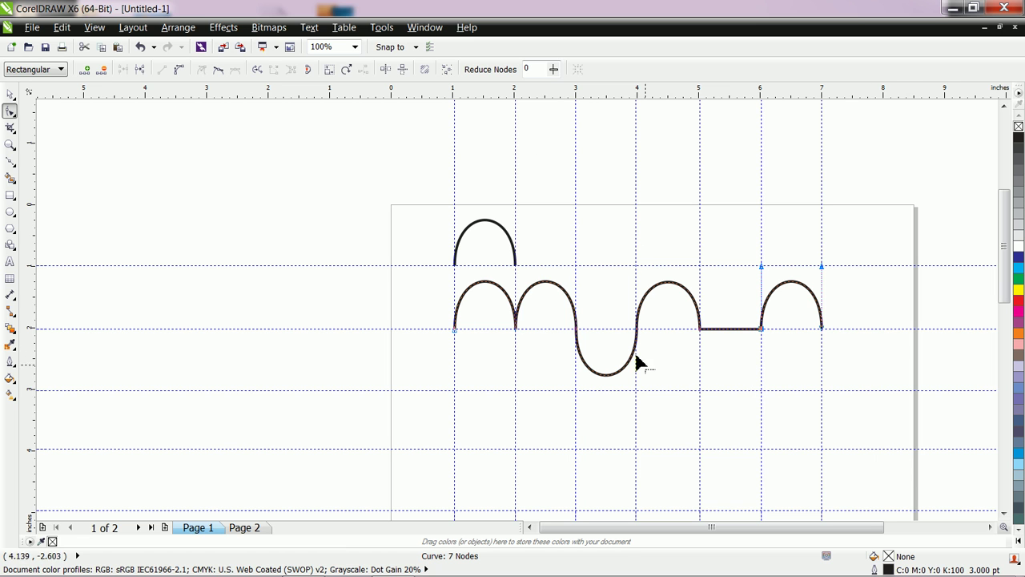
left_click(990, 527)
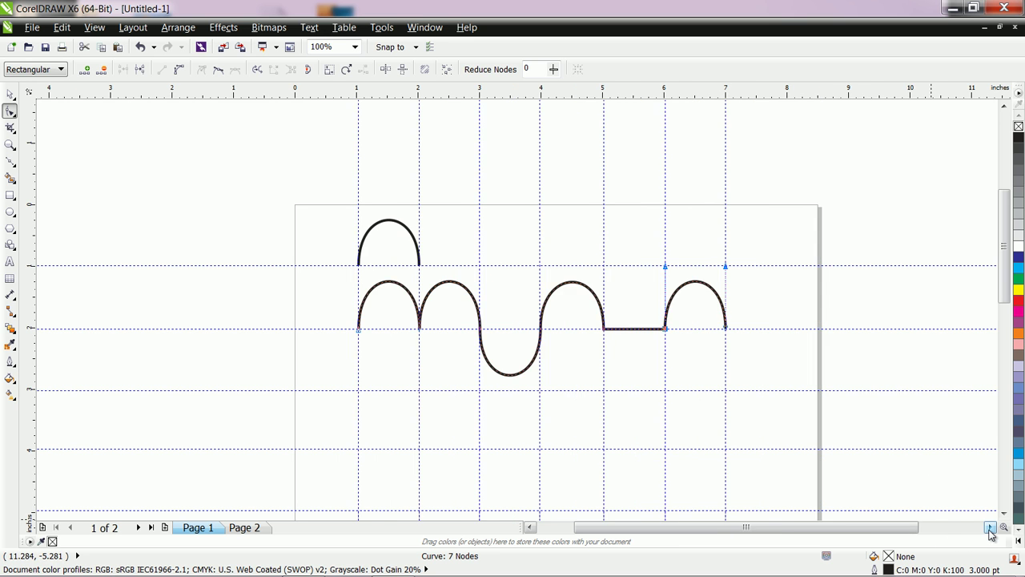
left_click(990, 527)
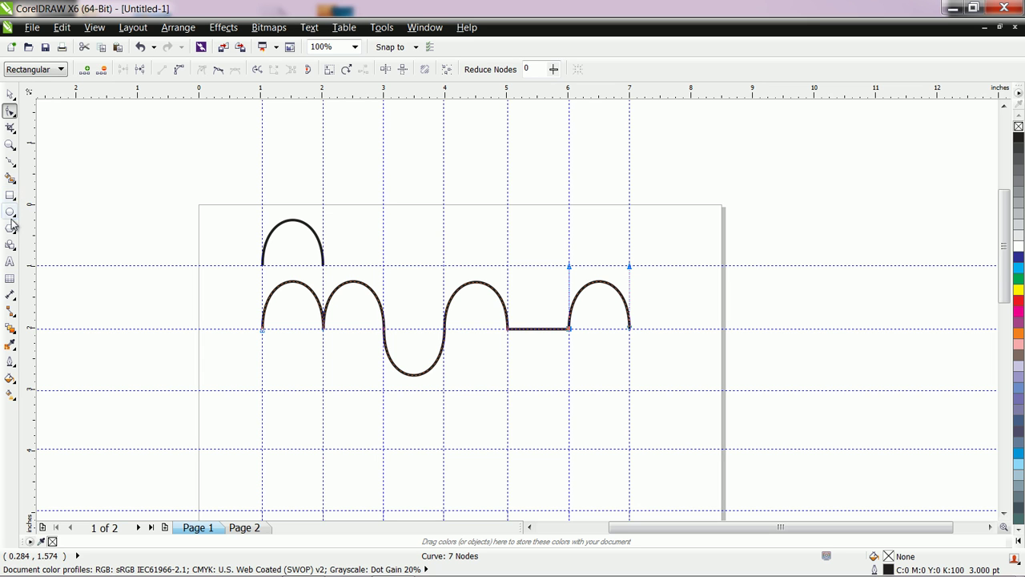
left_click(16, 183)
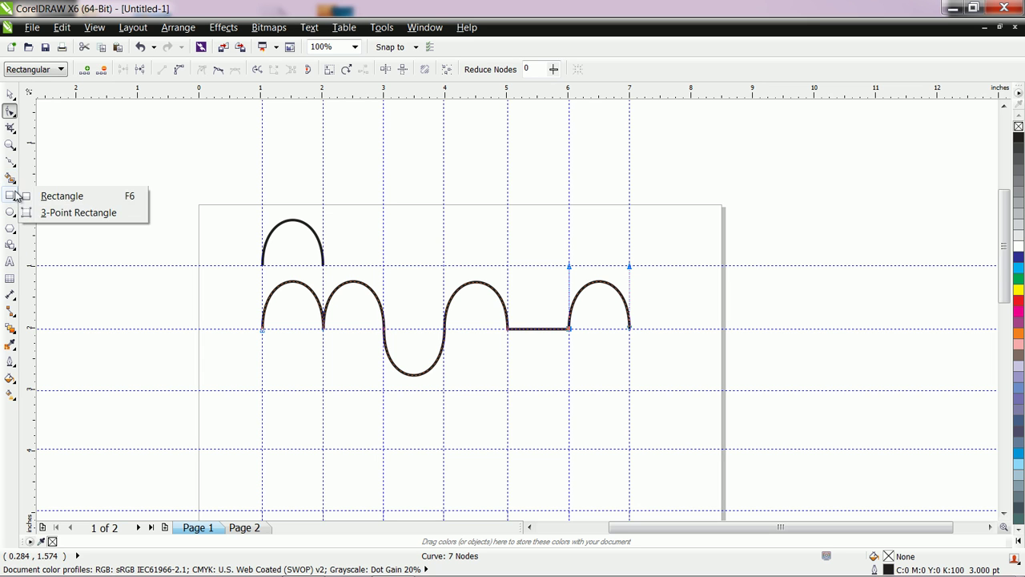
left_click(16, 166)
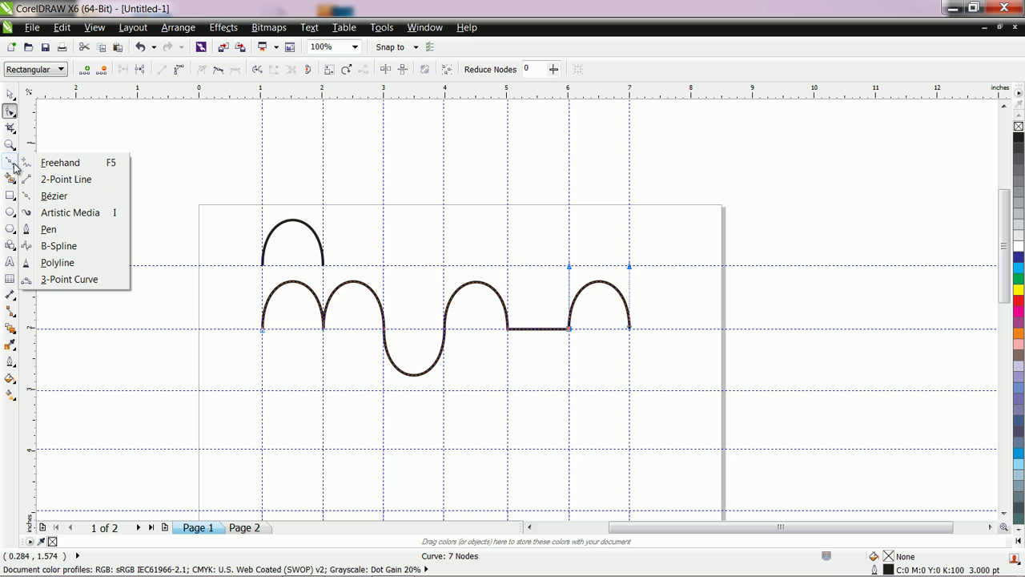
left_click(50, 230)
scroll(398, 473, "up", 1)
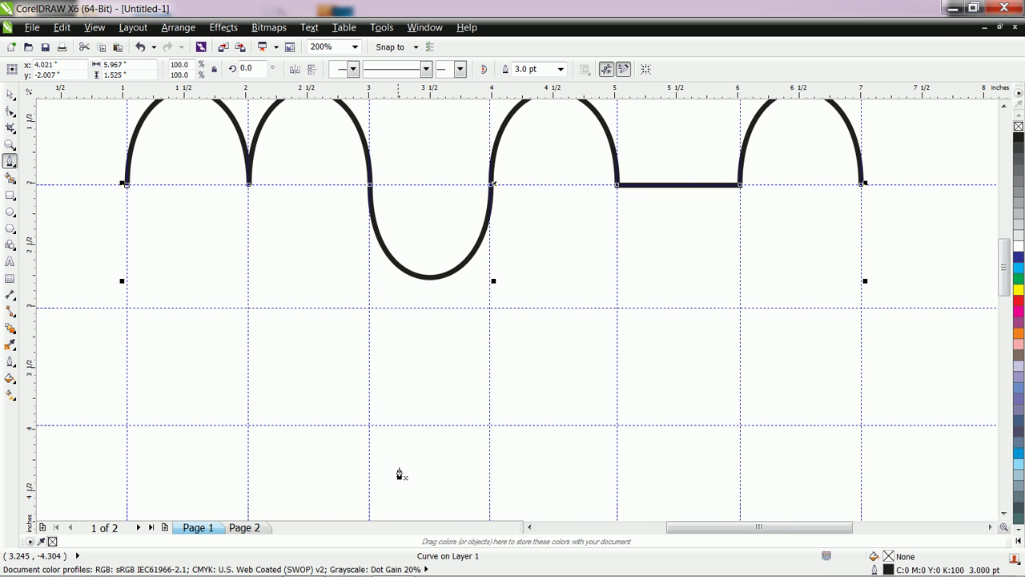
left_click(127, 424)
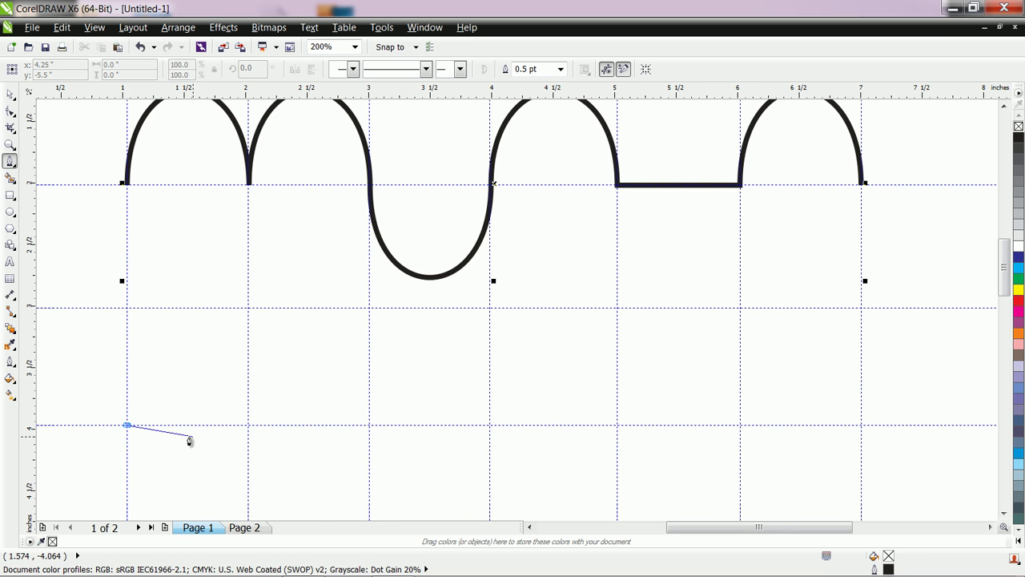
left_click(248, 425)
left_click_drag(249, 430, 283, 490)
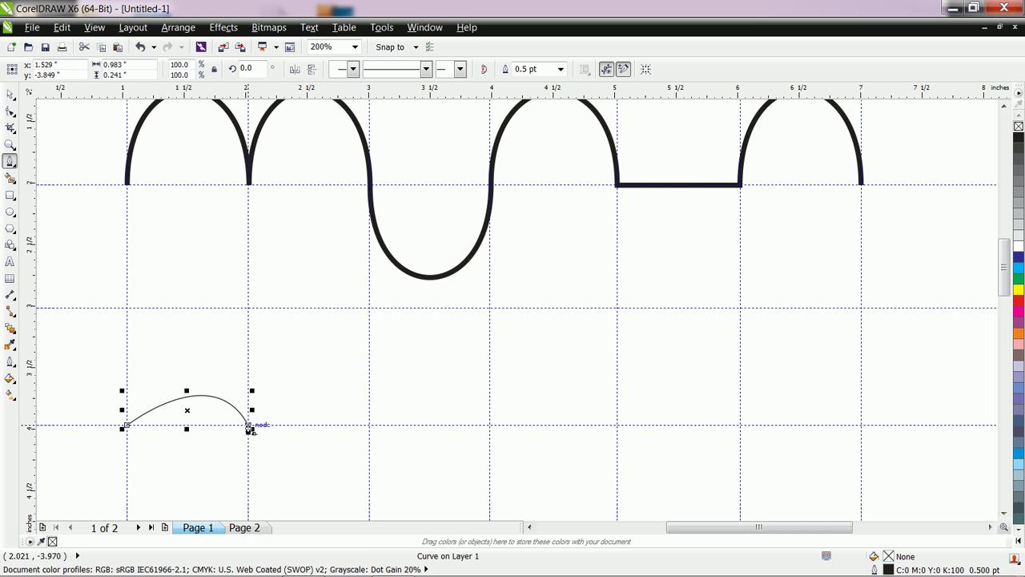
Shape the new 1-to-2-inch curve into an upward arch, with both end handles vertical and reaching the 3-inch horizontal guideline
left_click(11, 112)
left_click(248, 425)
left_click_drag(213, 359, 248, 306)
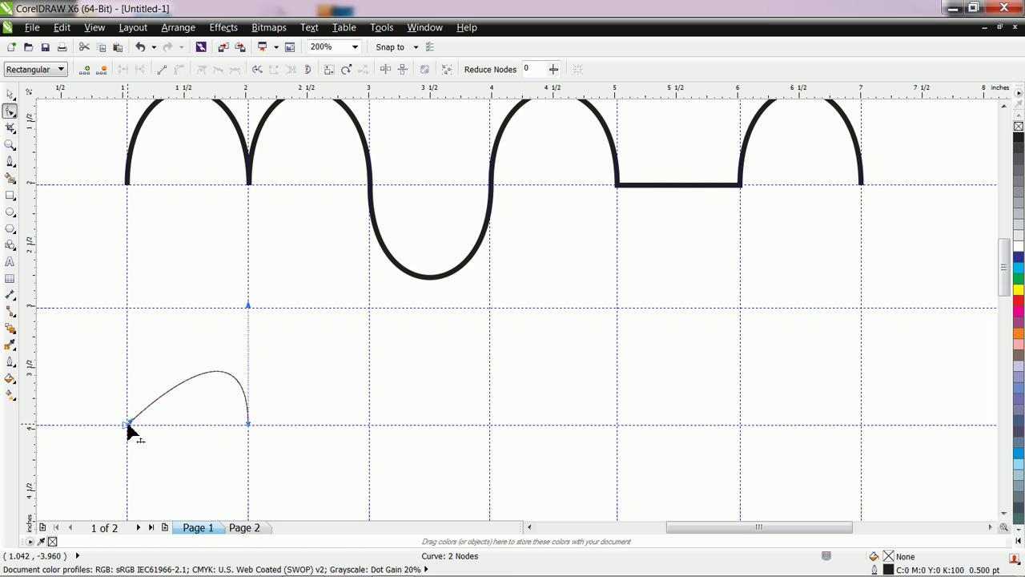
left_click_drag(130, 424, 127, 309)
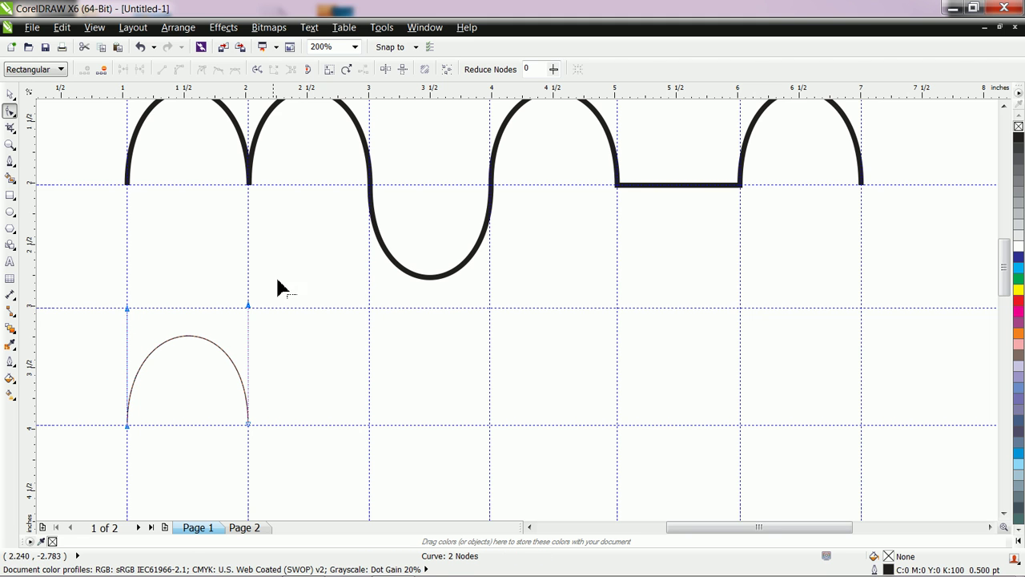
left_click_drag(249, 314, 251, 314)
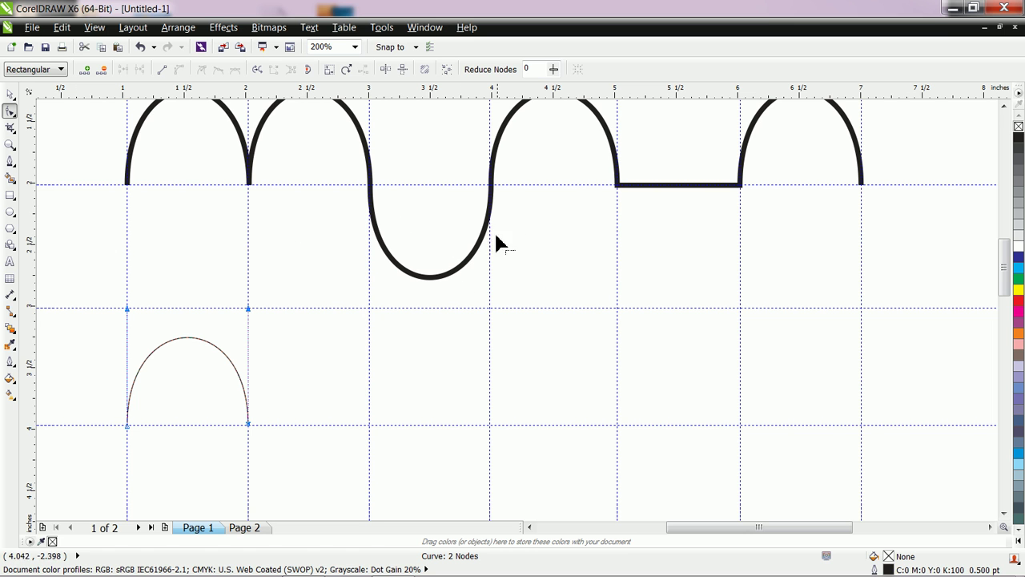
Draw a Pen path on the 4-inch horizontal guideline: straight from 3 to 4 inches, curved up to 5, curved down to 6, straight to 7
left_click(12, 162)
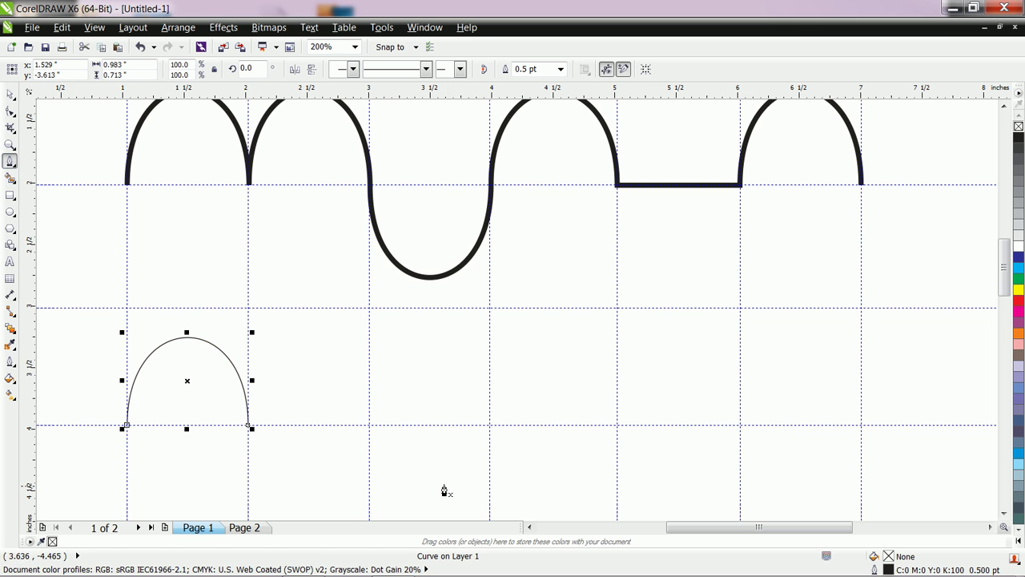
left_click(369, 425)
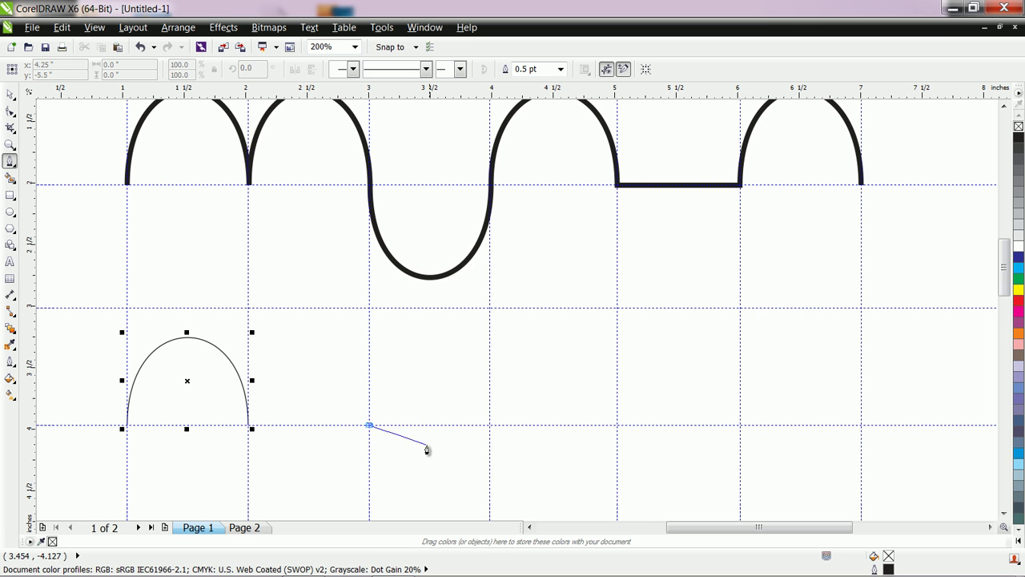
double_click(492, 425)
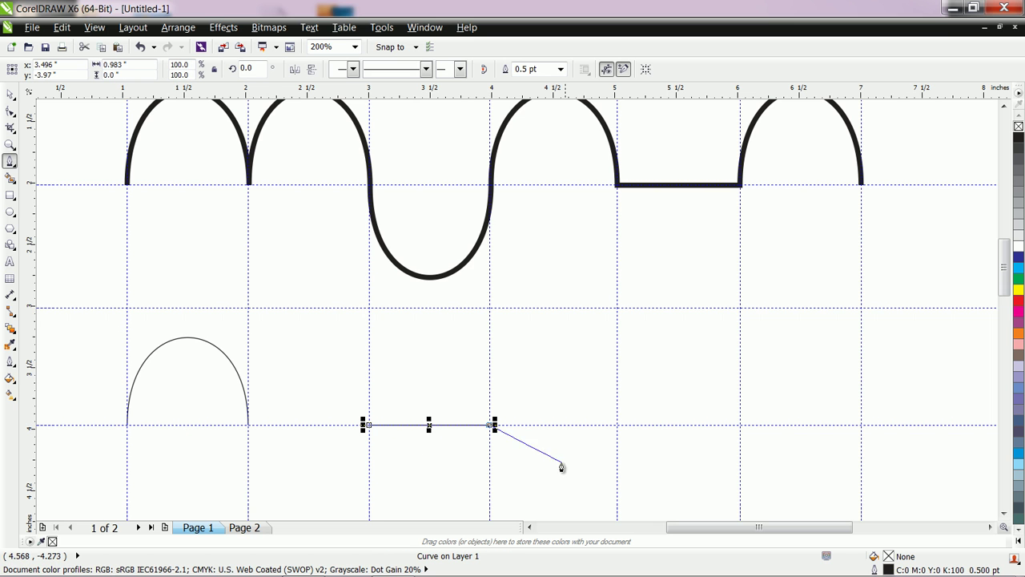
left_click(617, 426)
left_click_drag(617, 426, 688, 485)
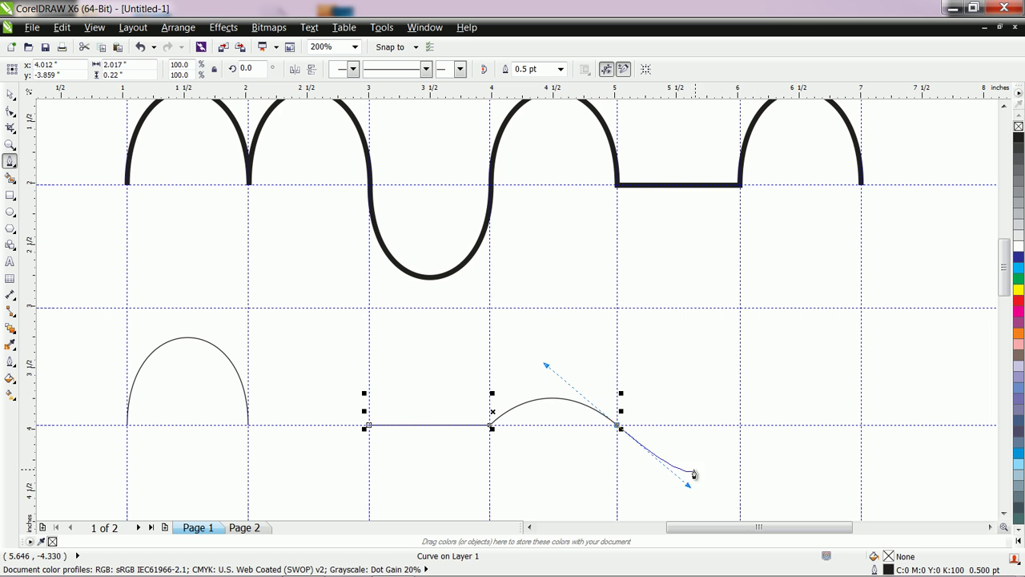
left_click(740, 425)
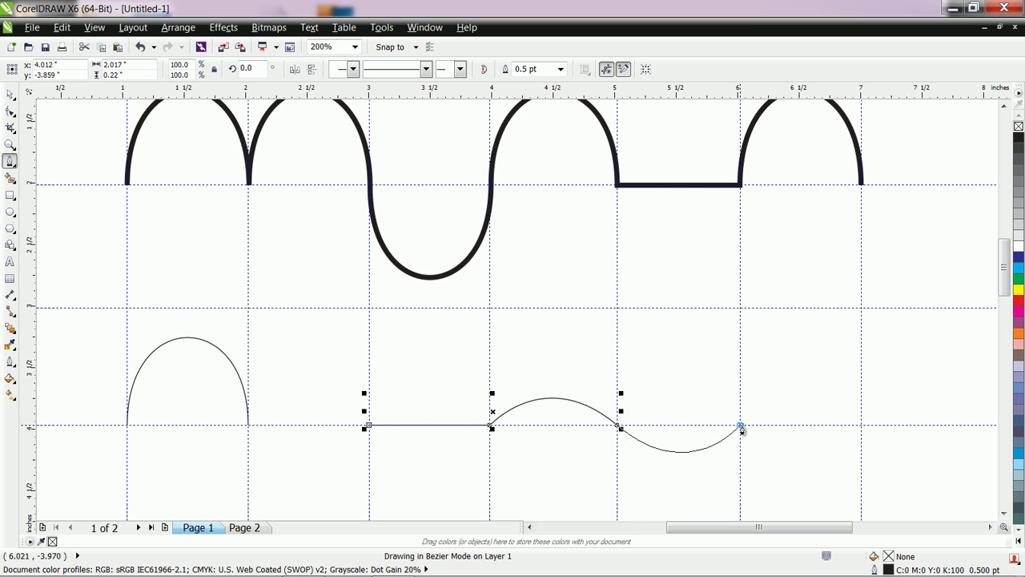
left_click(863, 426)
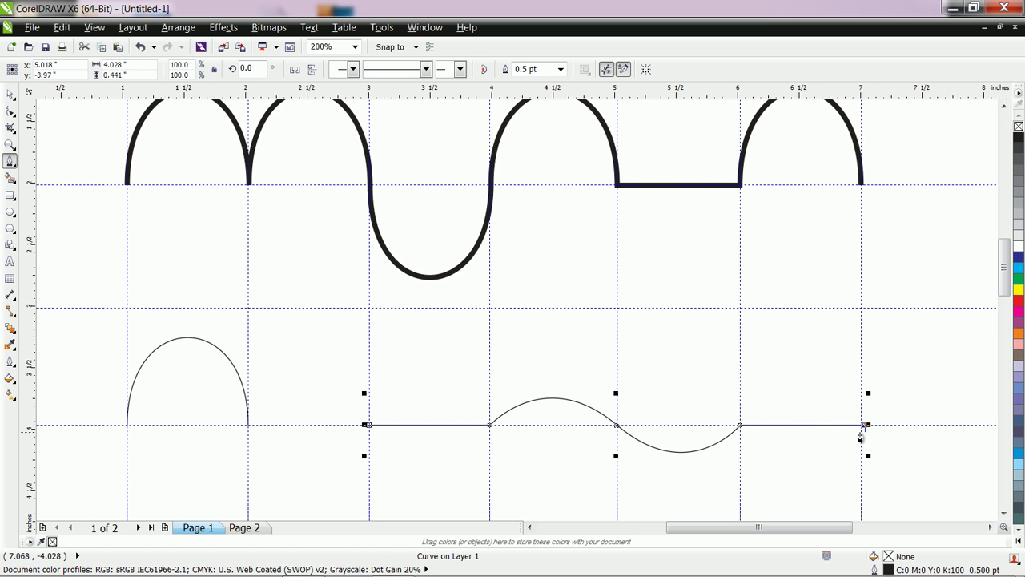
Set the upper handle of the path's node at the 5-inch vertical guideline upright, reaching the 3-inch horizontal guideline
left_click(10, 112)
left_click(617, 425)
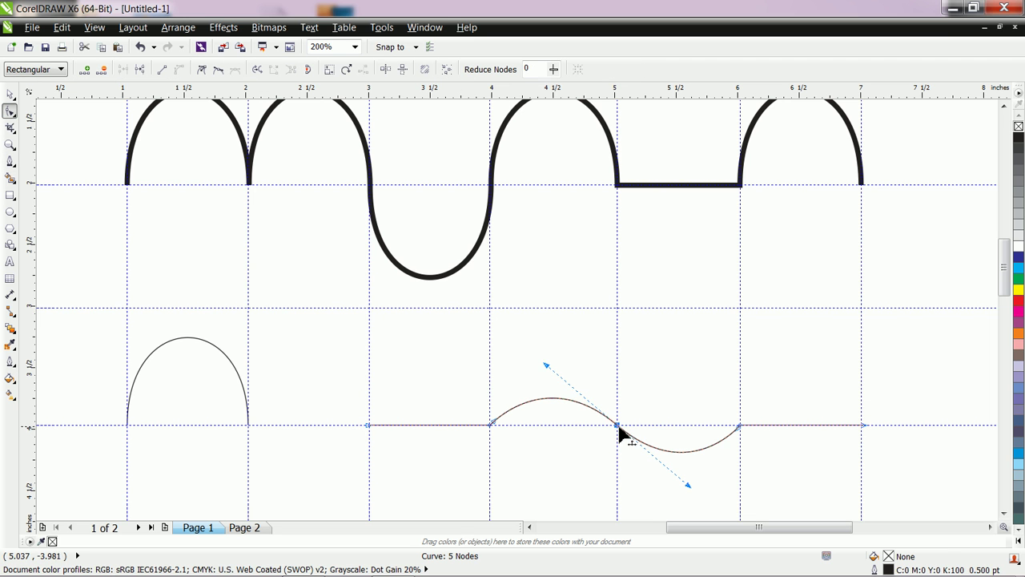
left_click_drag(548, 366, 616, 311)
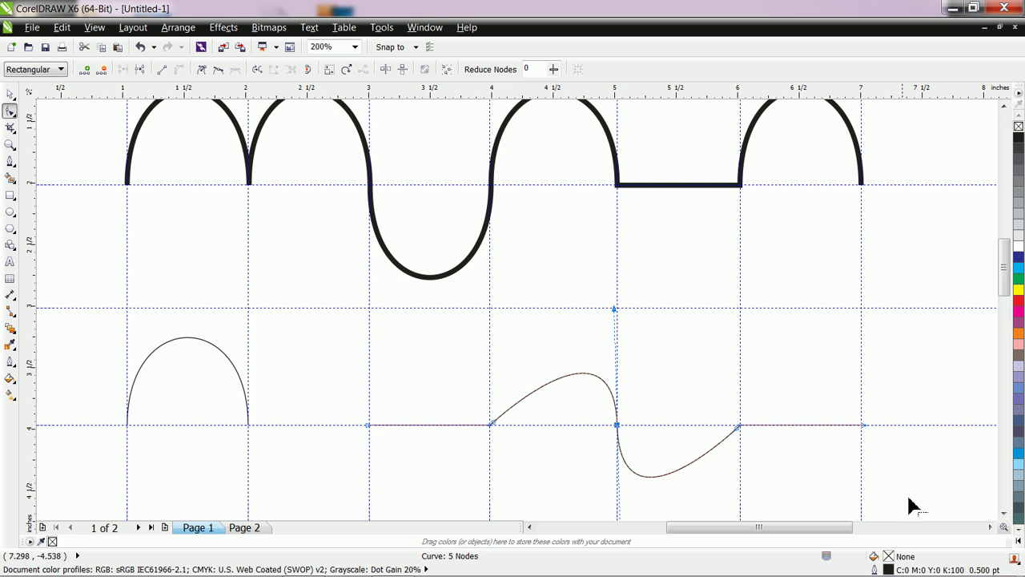
left_click(1004, 513)
left_click(1004, 514)
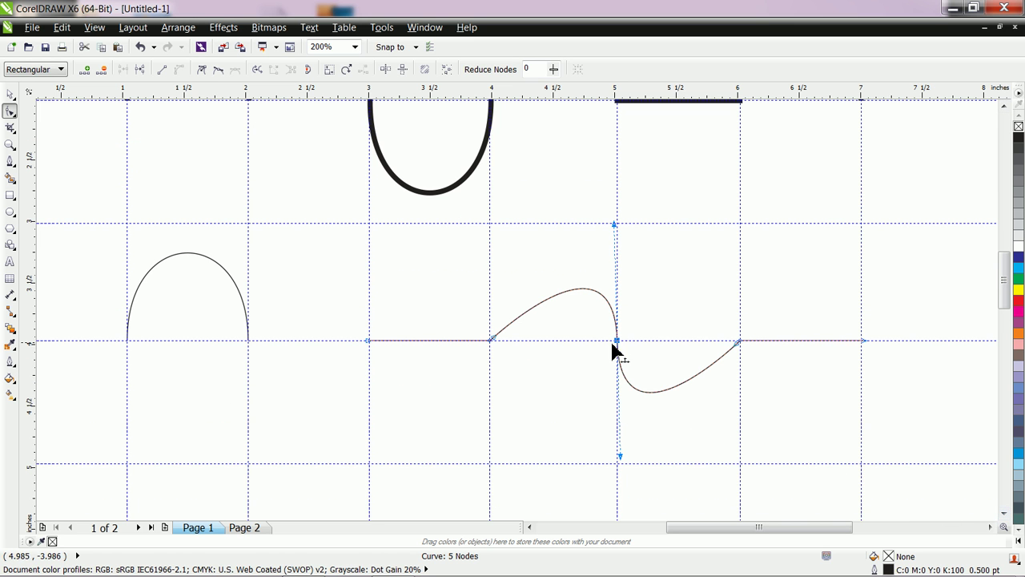
left_click_drag(619, 457, 647, 429)
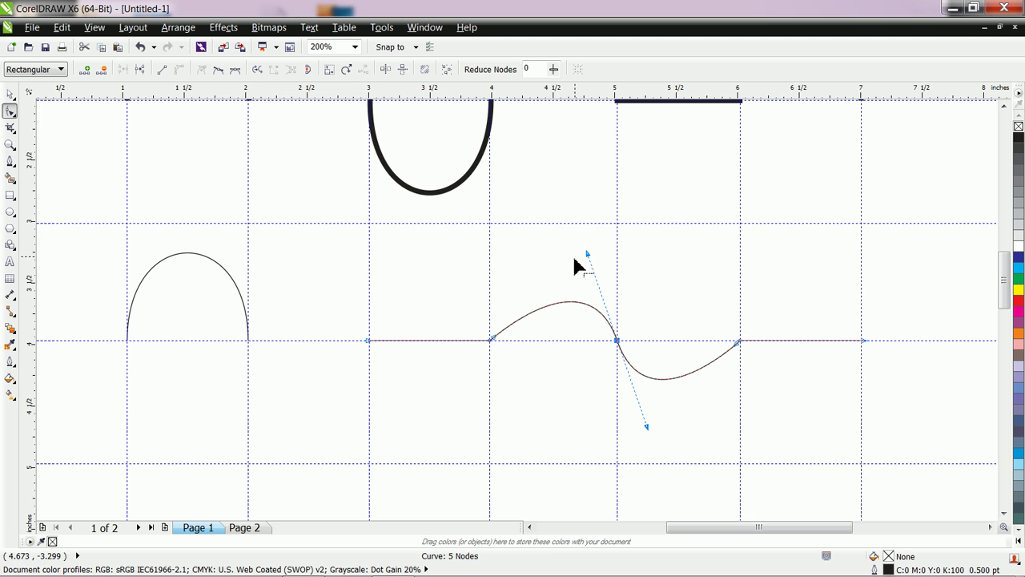
left_click_drag(587, 254, 614, 224)
Try to pull a vertical curve handle out of the path's node at the 4-inch vertical guideline
left_click(492, 341)
left_click_drag(494, 341, 487, 226)
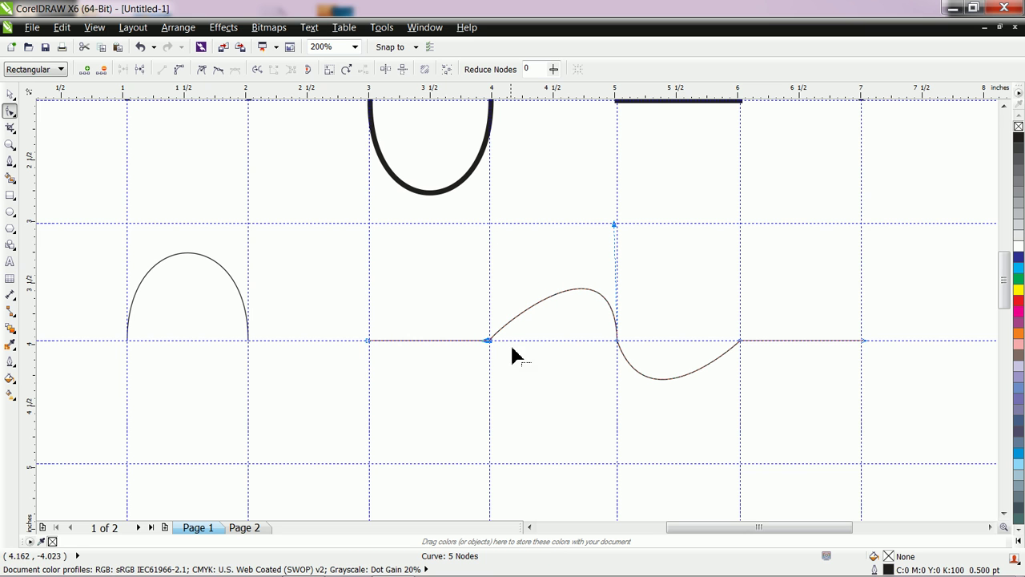
left_click_drag(490, 342, 501, 306)
key("ctrl+z")
Make the node at the 4-inch vertical guideline a cusp and extend its curve handle straight up to the 3-inch horizontal guideline
scroll(523, 300, "up", 2)
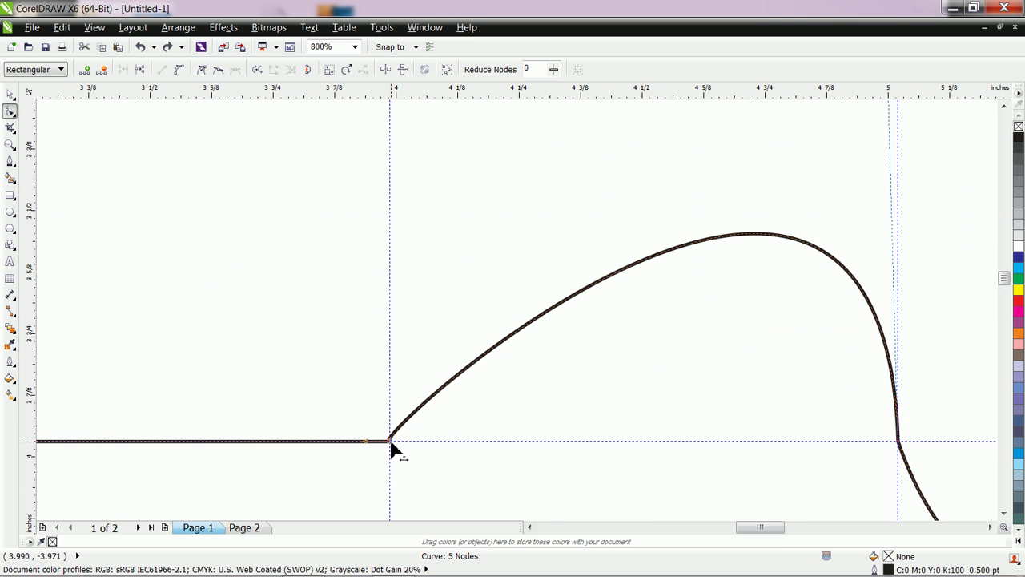
left_click_drag(407, 422, 501, 389)
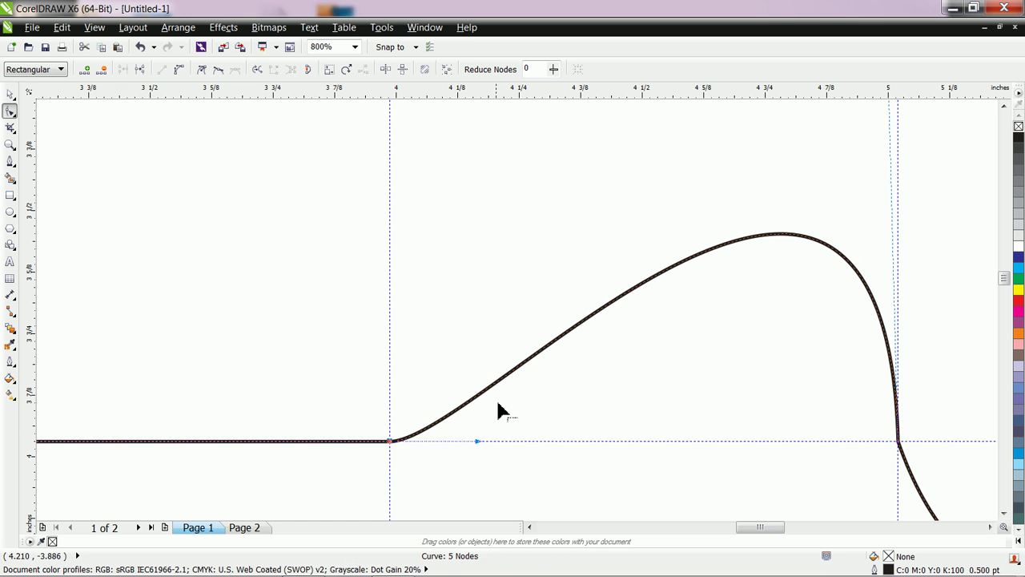
left_click_drag(477, 443, 474, 368)
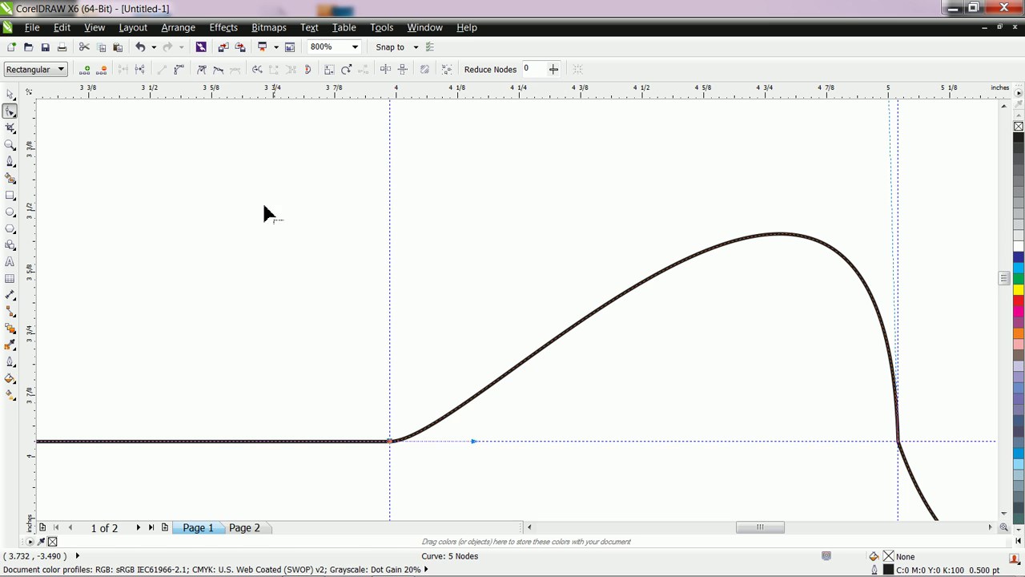
left_click(203, 71)
left_click_drag(474, 441, 392, 124)
scroll(393, 183, "down", 2)
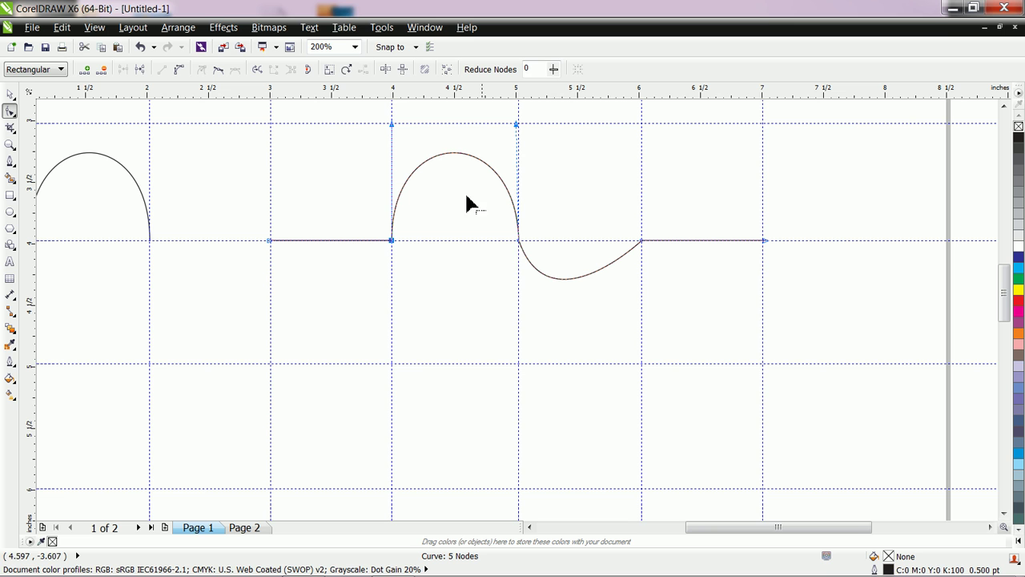
Shape the 5-to-6-inch segment into a downward arch, with vertical handles at both nodes reaching the 5-inch horizontal guideline
left_click(518, 242)
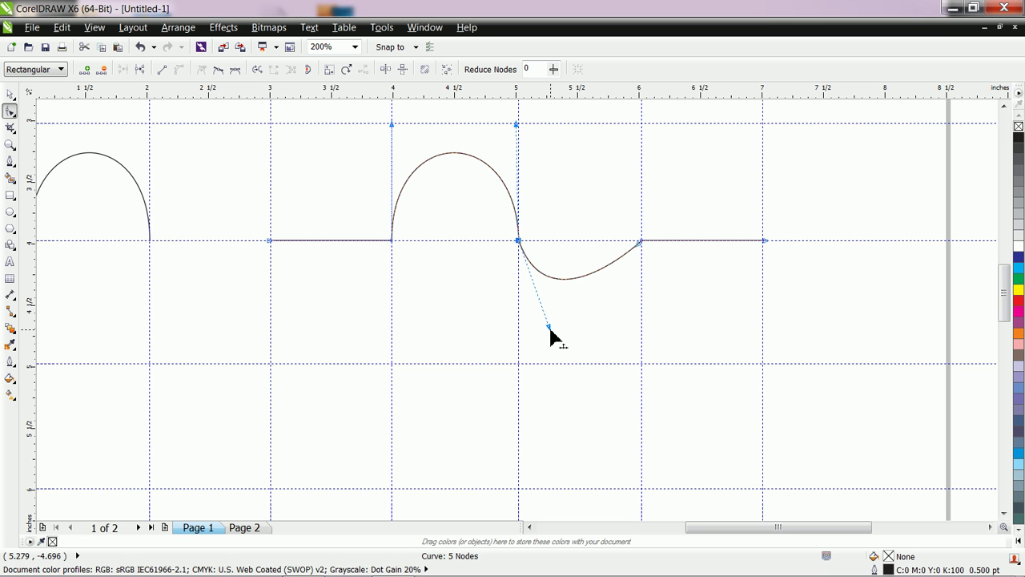
left_click_drag(549, 327, 516, 364)
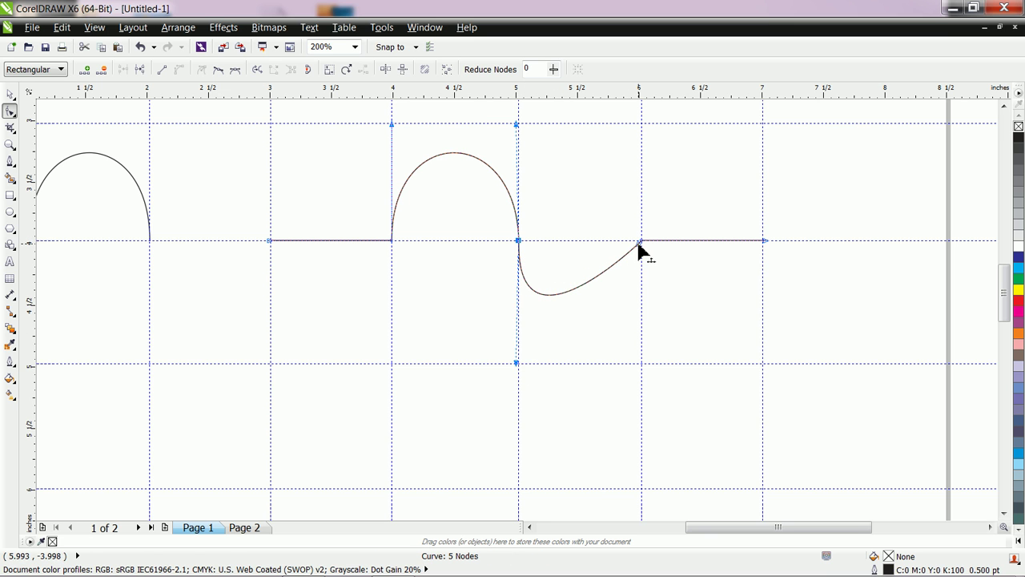
left_click_drag(638, 244, 613, 276)
left_click_drag(617, 241, 602, 267)
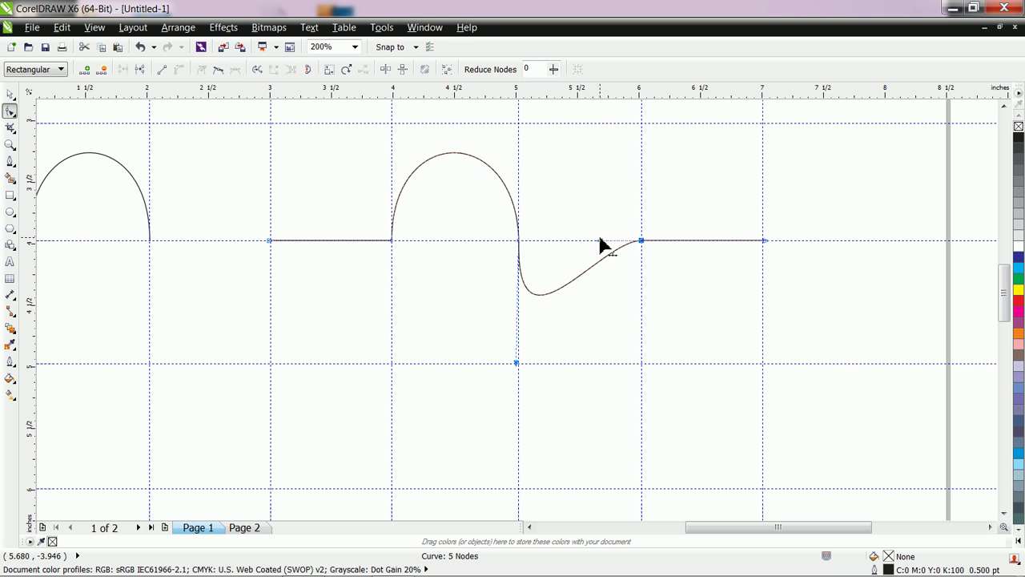
left_click_drag(602, 247, 689, 362)
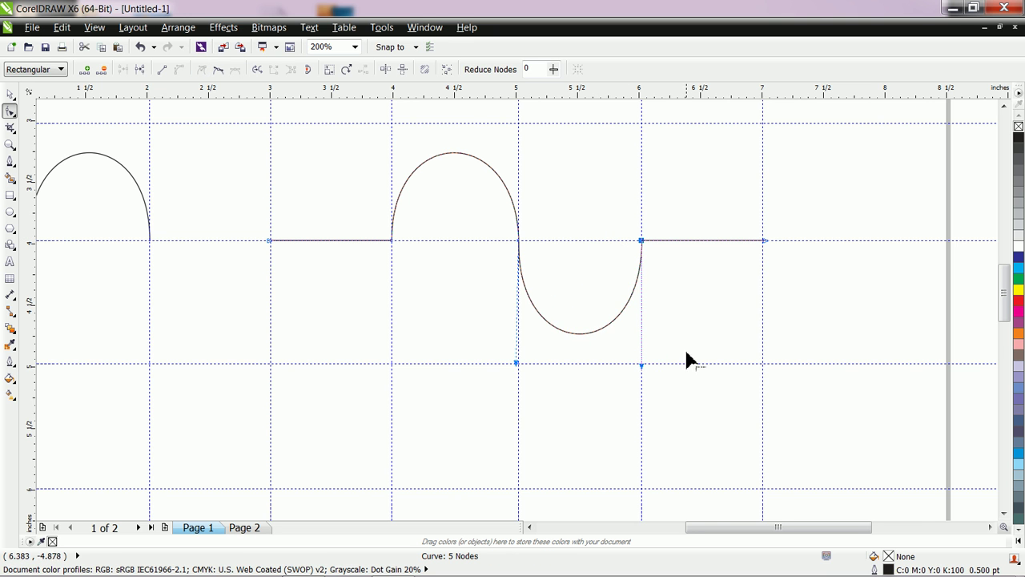
Compare the example curve patterns on page 2 with the practice curves drawn on page 1
scroll(673, 347, "down", 1)
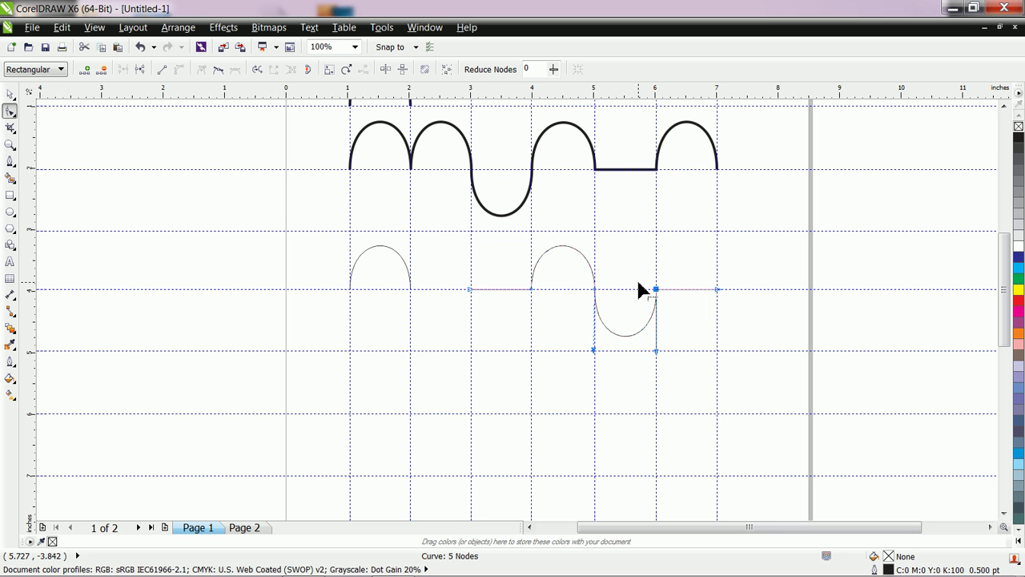
left_click(1003, 106)
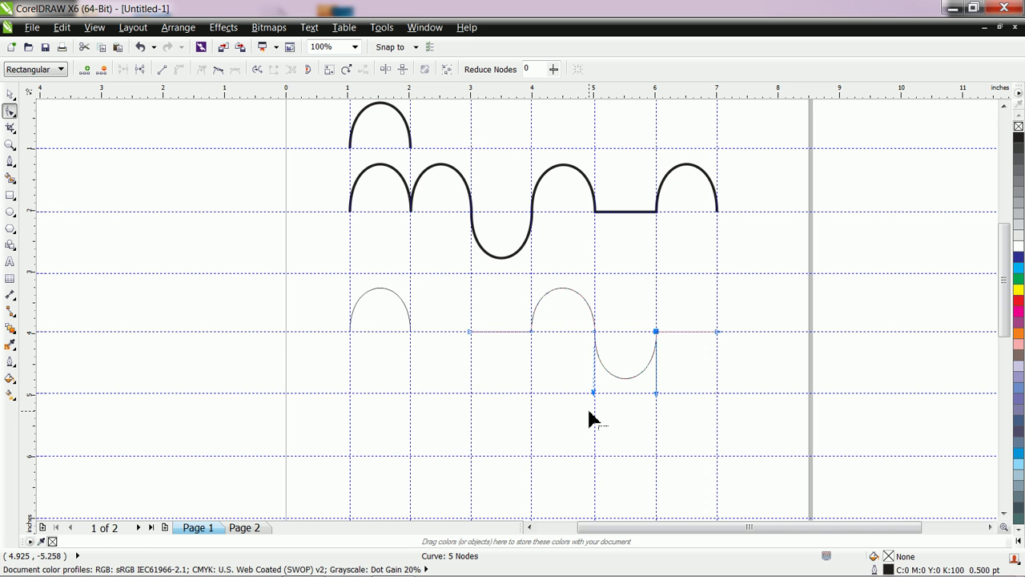
left_click(243, 527)
scroll(463, 455, "down", 1)
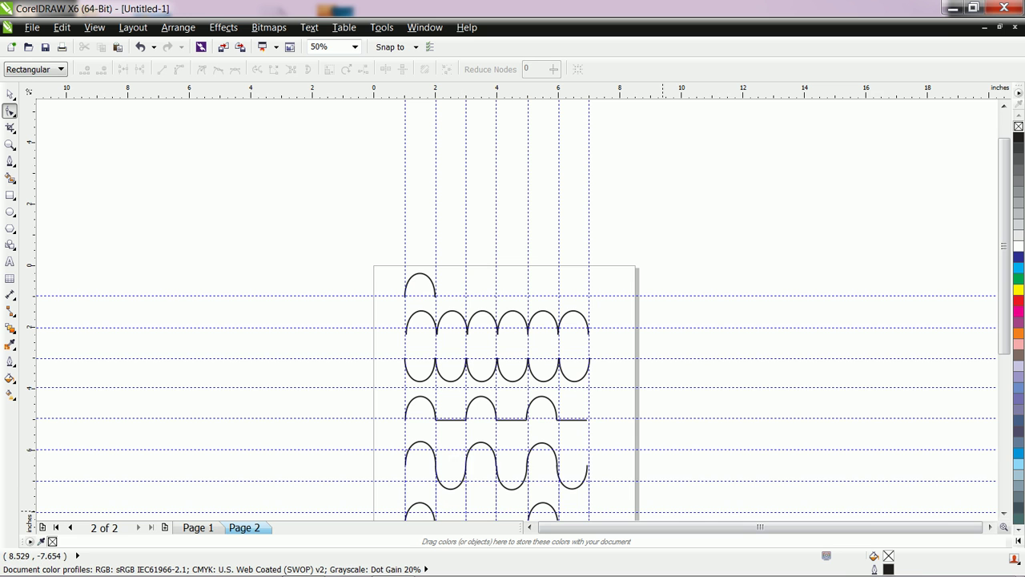
left_click(1005, 513)
left_click(1005, 513)
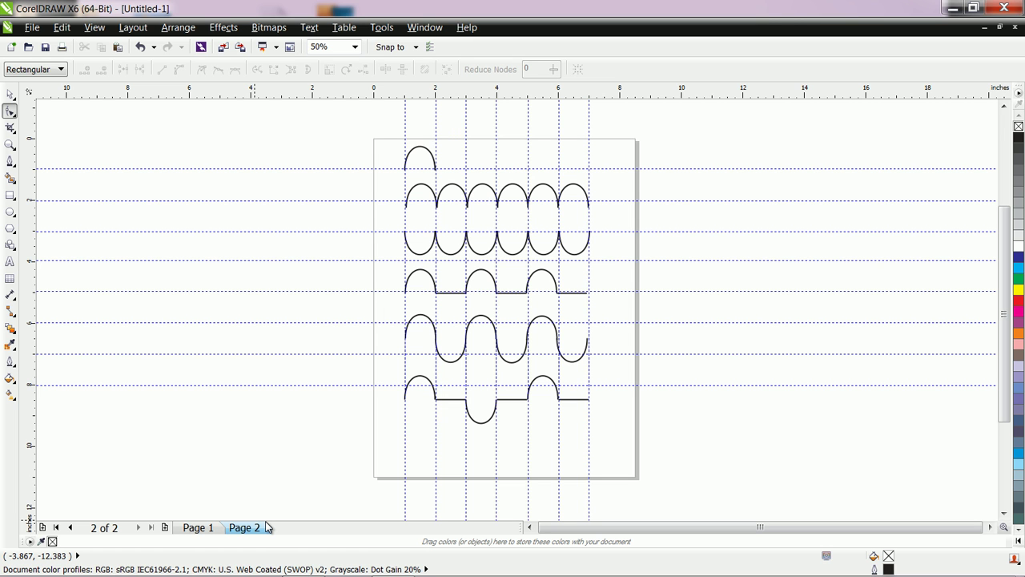
mouse_move(267, 526)
left_mouse_down()
mouse_move(276, 518)
mouse_move(251, 528)
left_mouse_up()
left_click(202, 527)
left_click(237, 529)
left_click(201, 533)
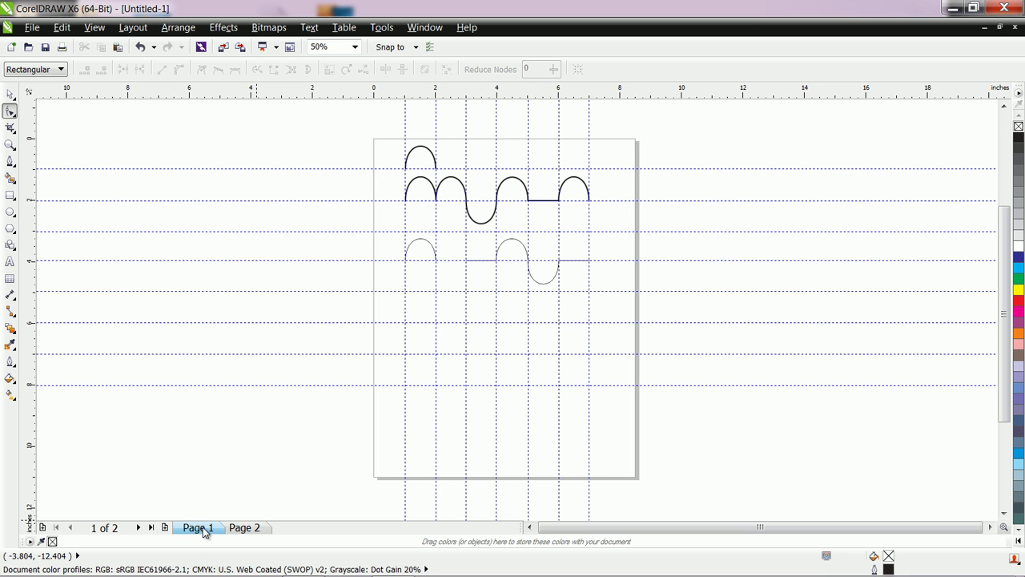